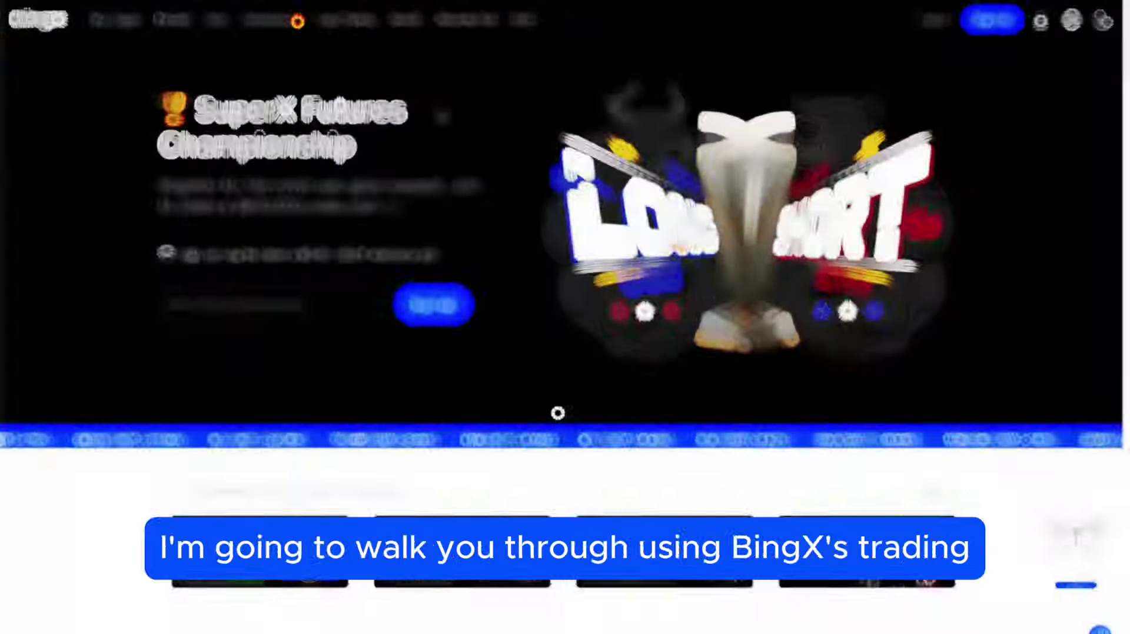
Step: Browse the BingX homepage, sign in to your account, and return to the home page
scroll(447, 160, down, 10)
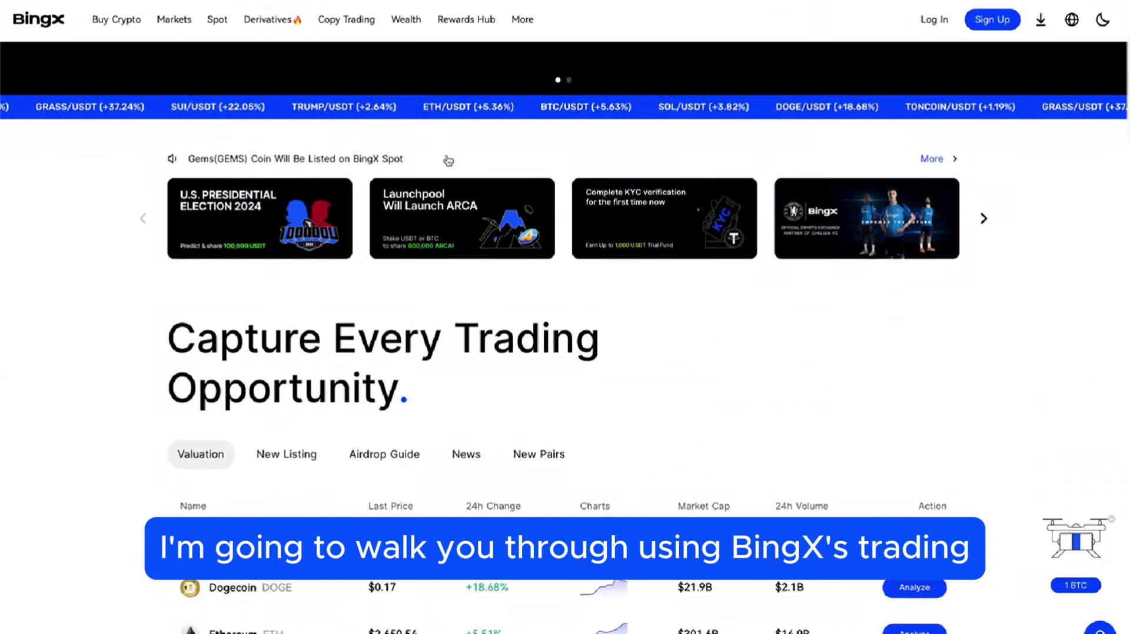
scroll(447, 160, down, 10)
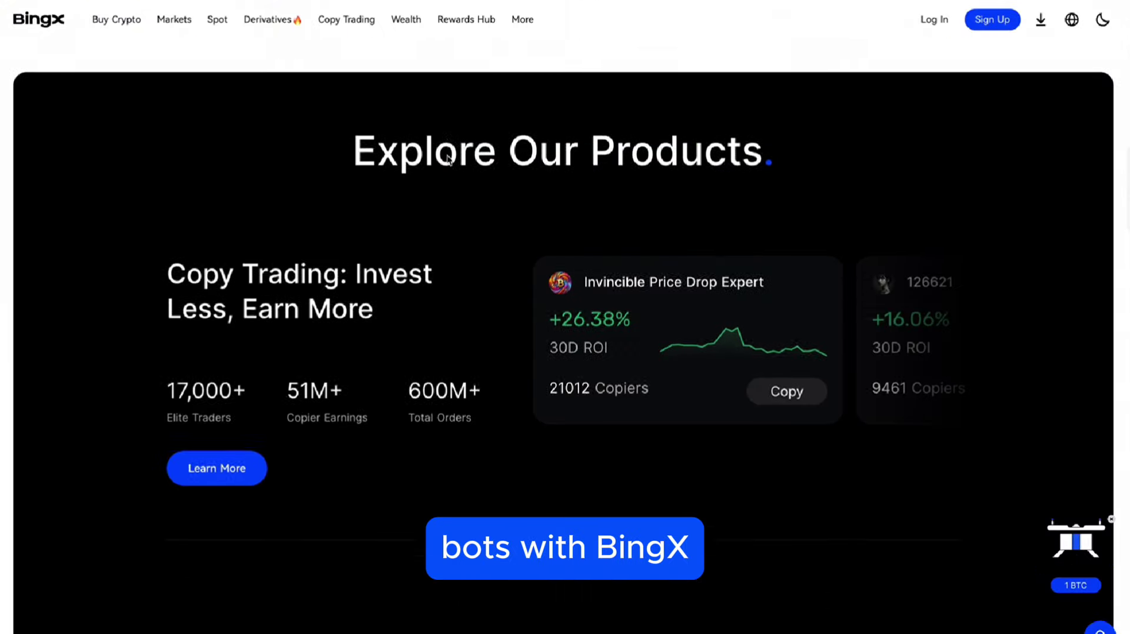
scroll(447, 160, down, 10)
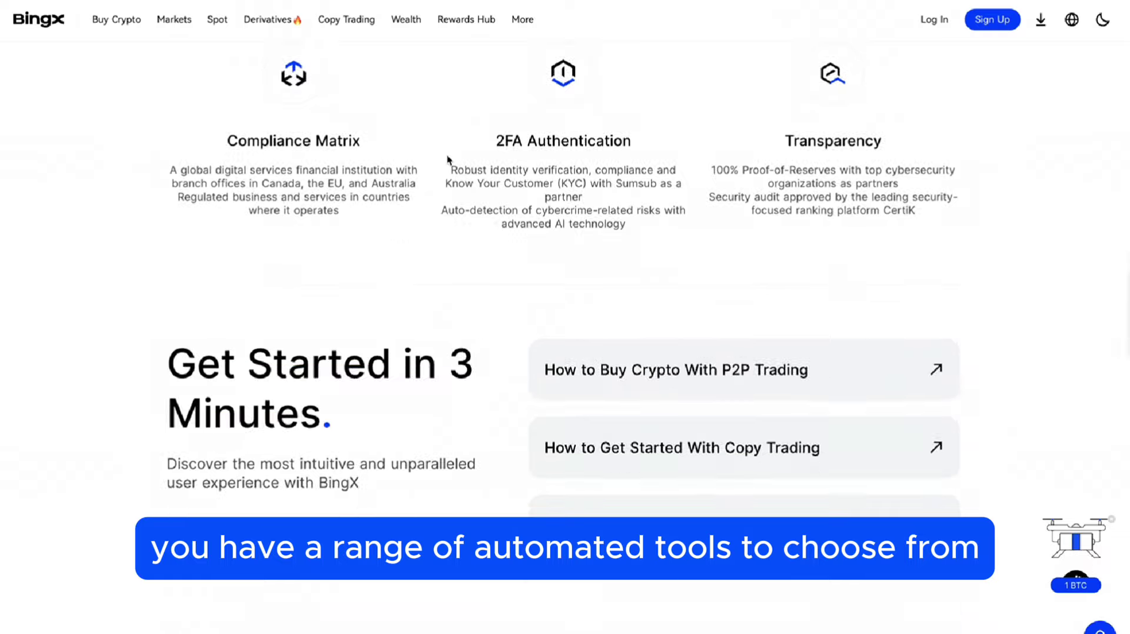
scroll(448, 168, up, 20)
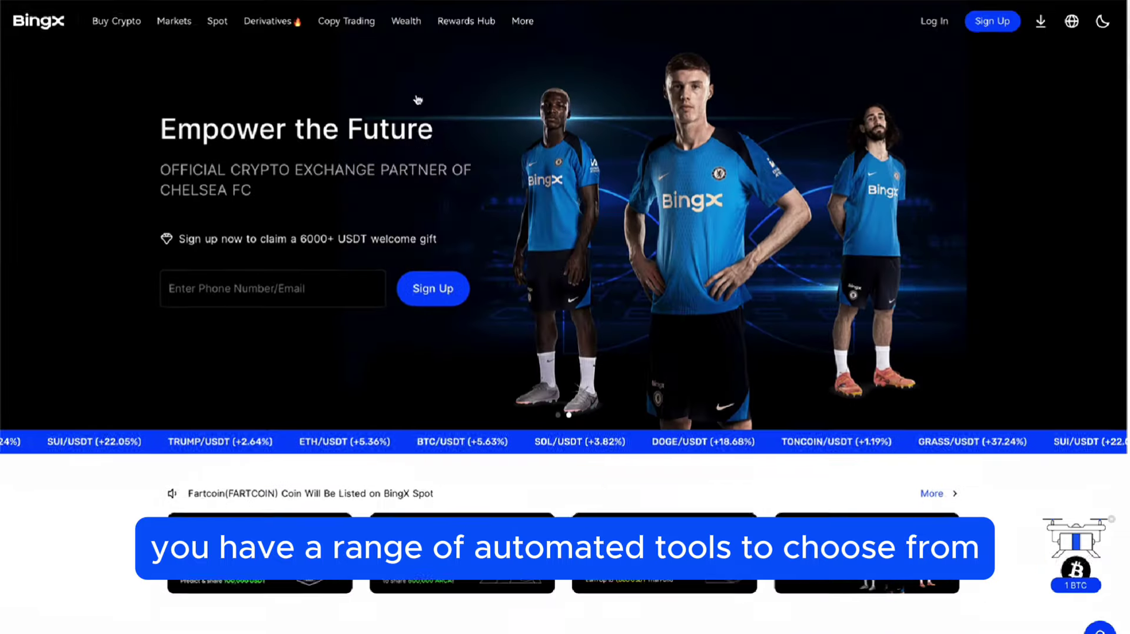
mouse_move(406, 24)
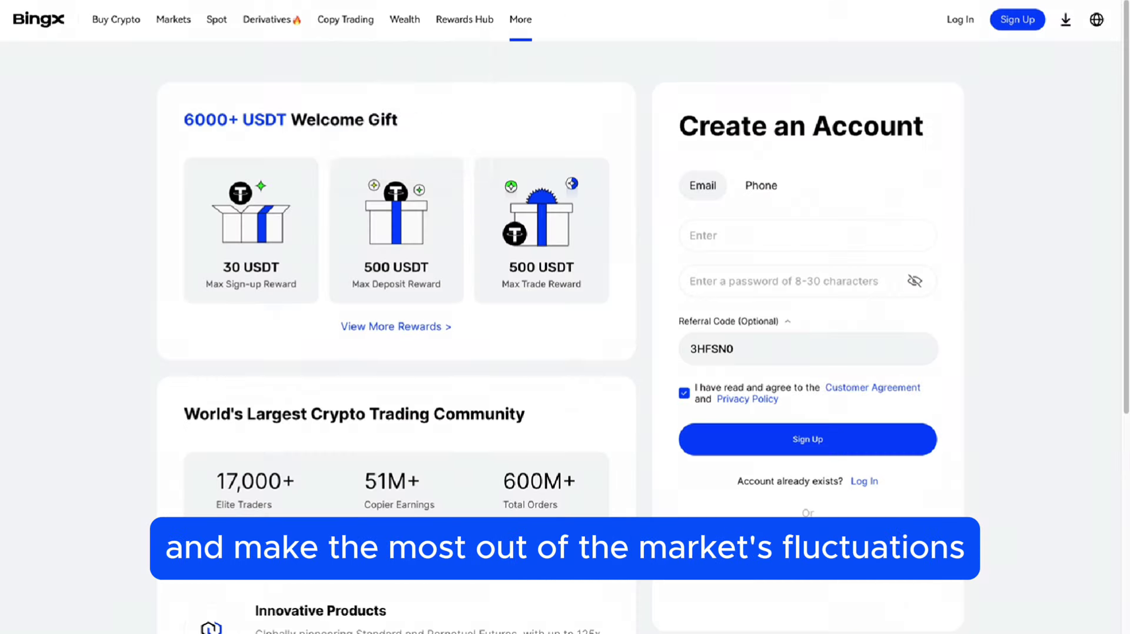
mouse_move(345, 23)
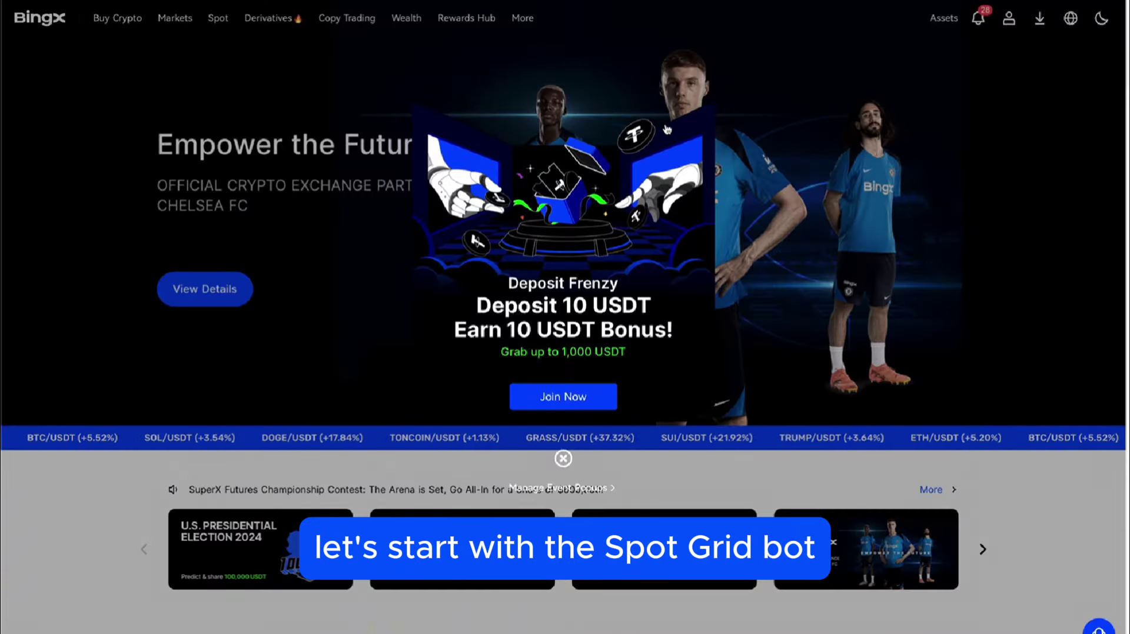
Step: Dismiss the Deposit Frenzy popup and go to Grid Trading from the Wealth menu
click(563, 459)
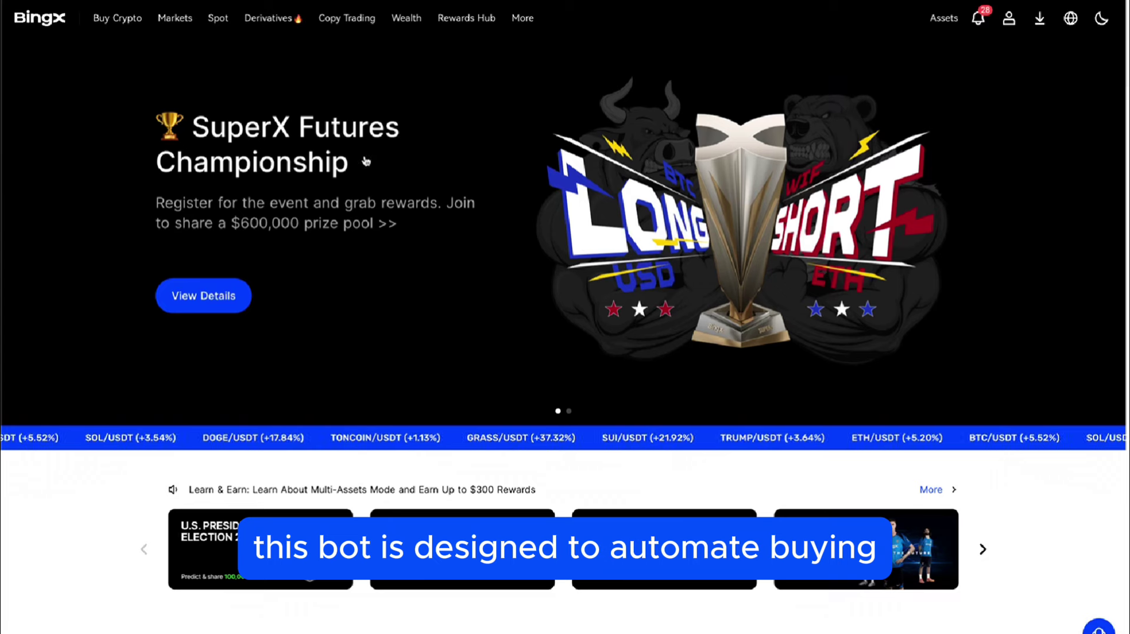
mouse_move(358, 14)
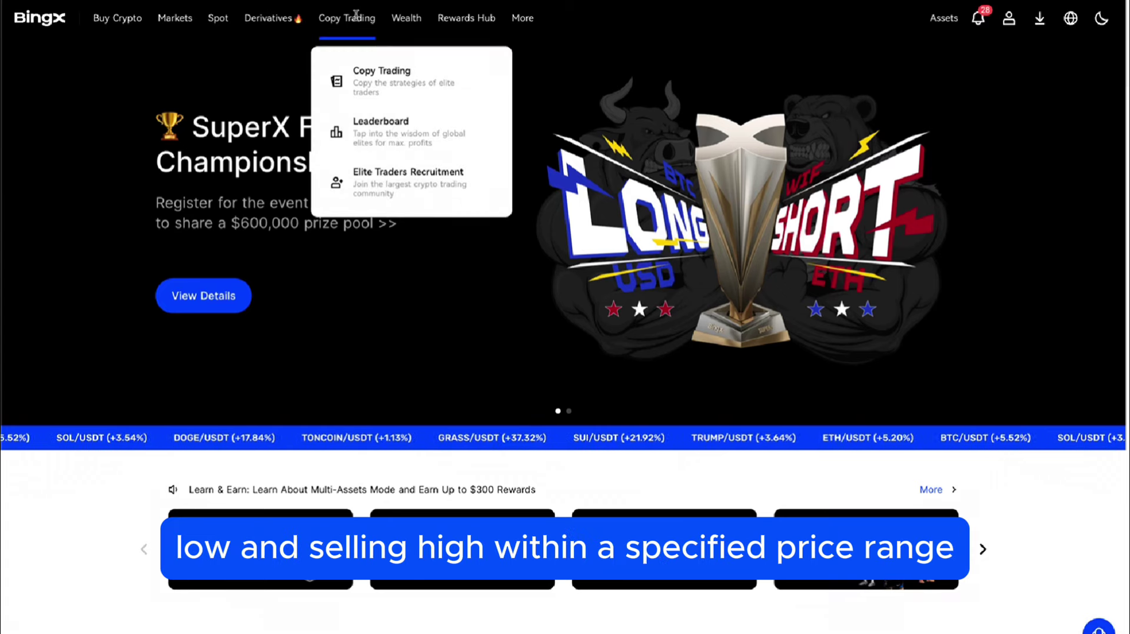
mouse_move(415, 18)
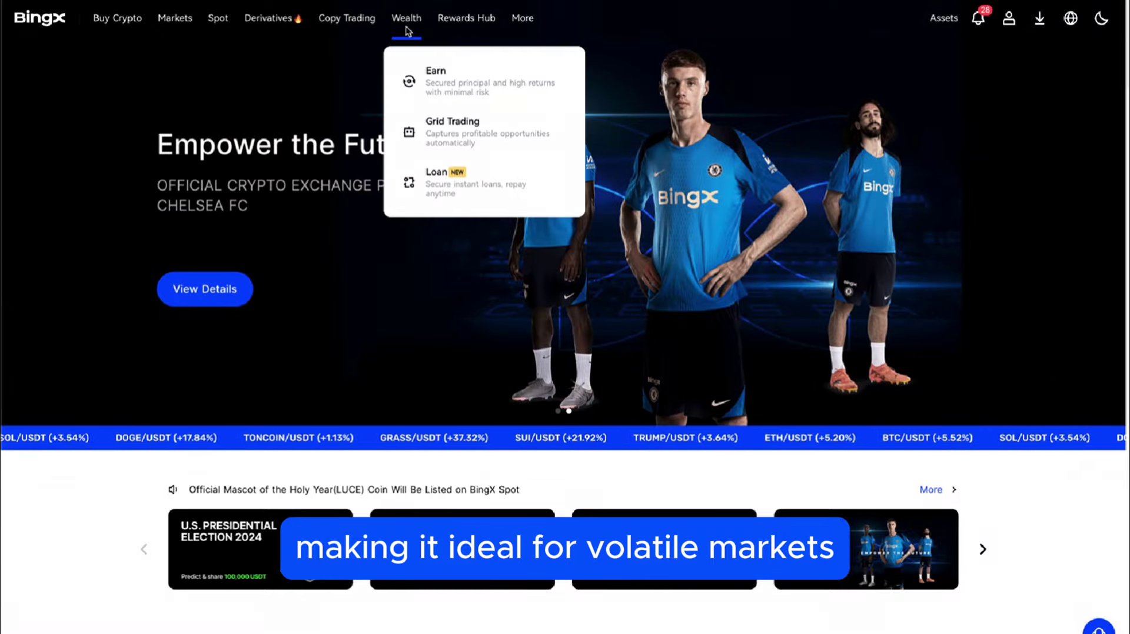
click(448, 126)
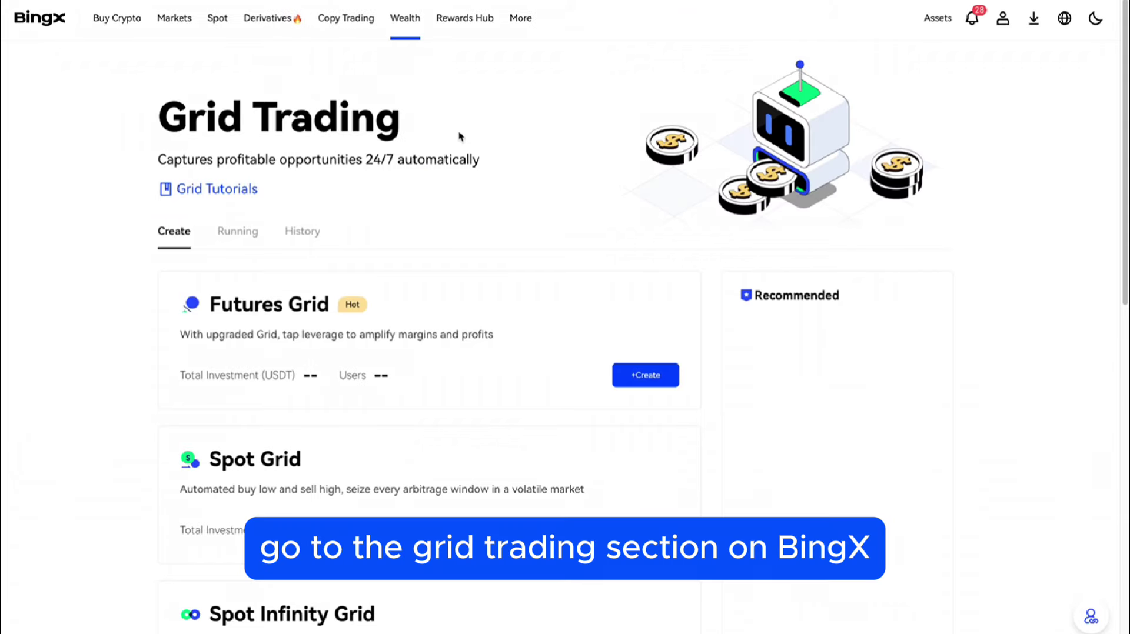
scroll(497, 196, down, 2)
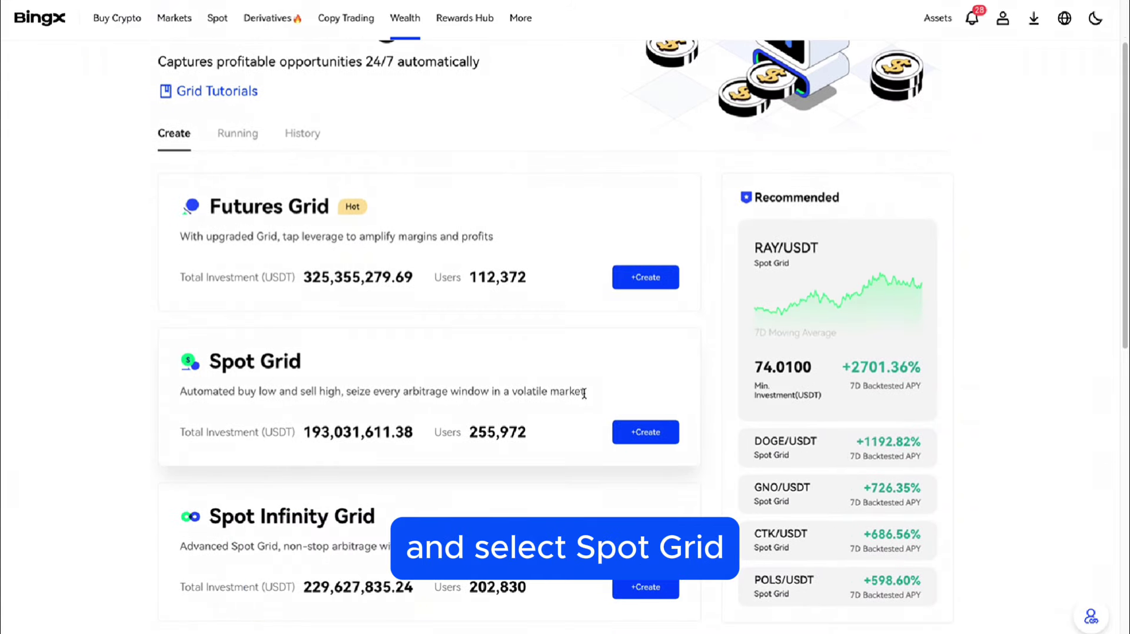
Step: Create an auto Spot Grid for BTC/USDT with a 99.1390 USDT investment
click(624, 436)
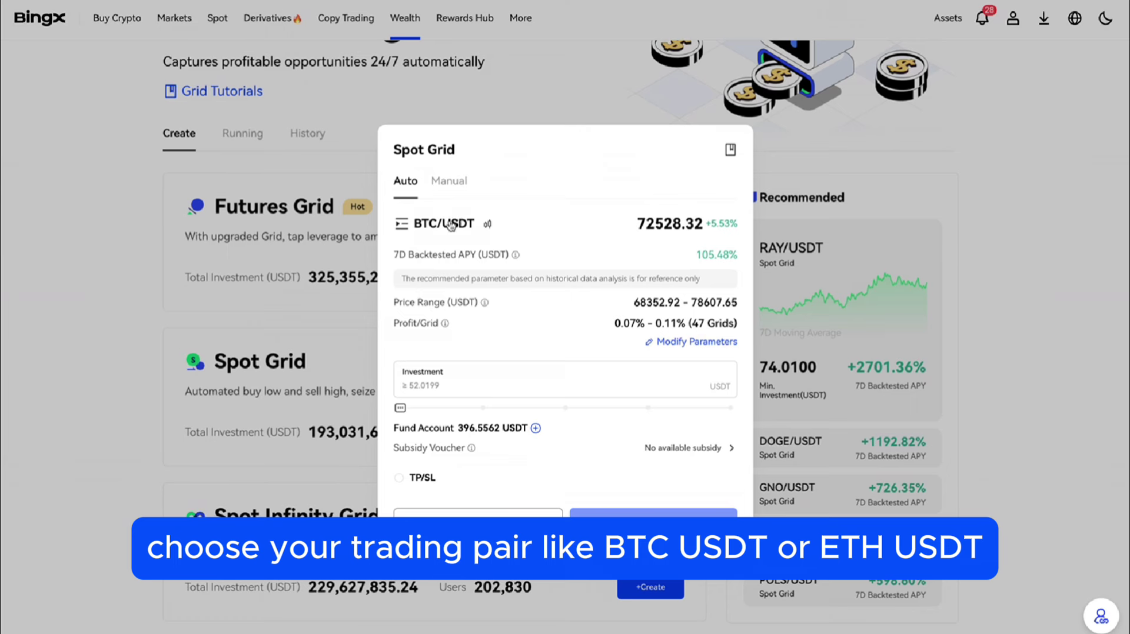
click(450, 225)
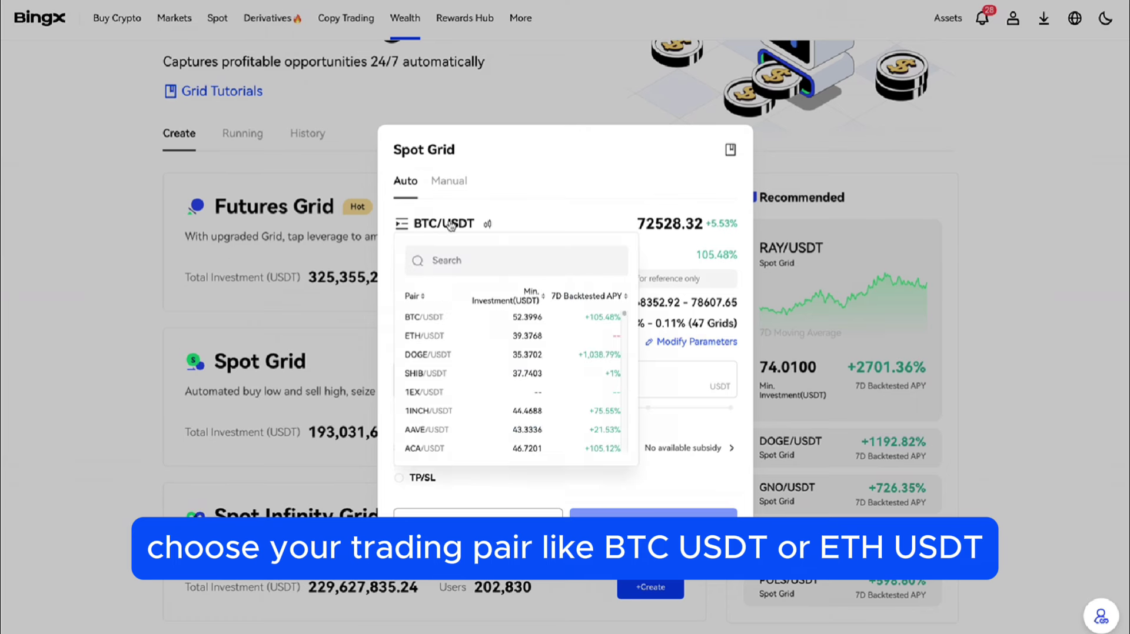
click(429, 323)
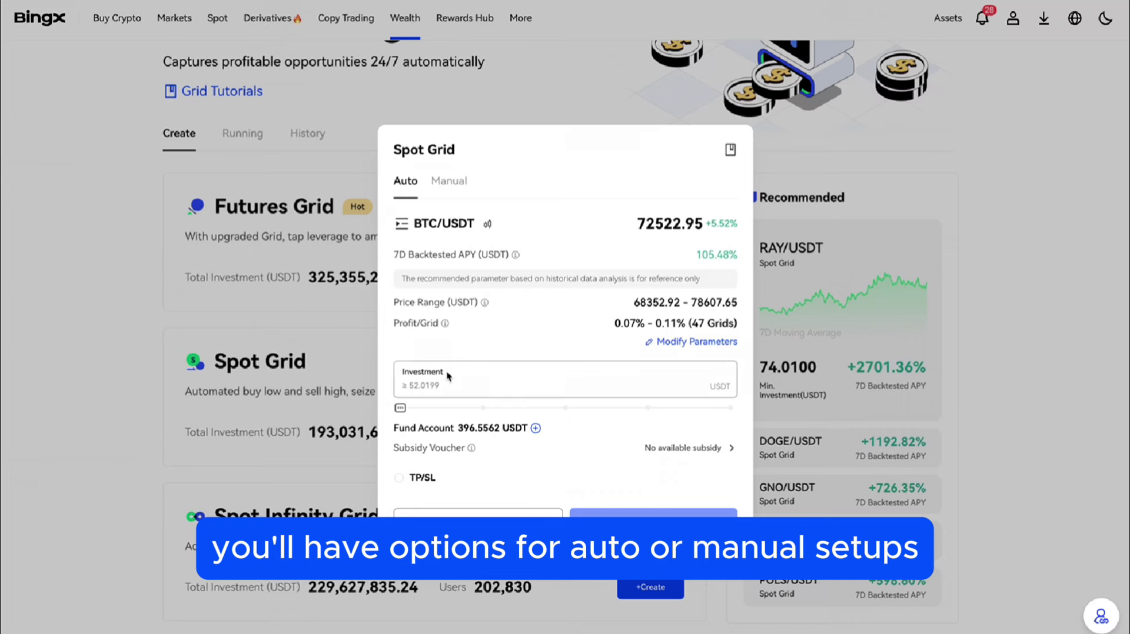
mouse_move(400, 407)
mouse_down()
mouse_move(504, 406)
mouse_move(400, 407)
mouse_up()
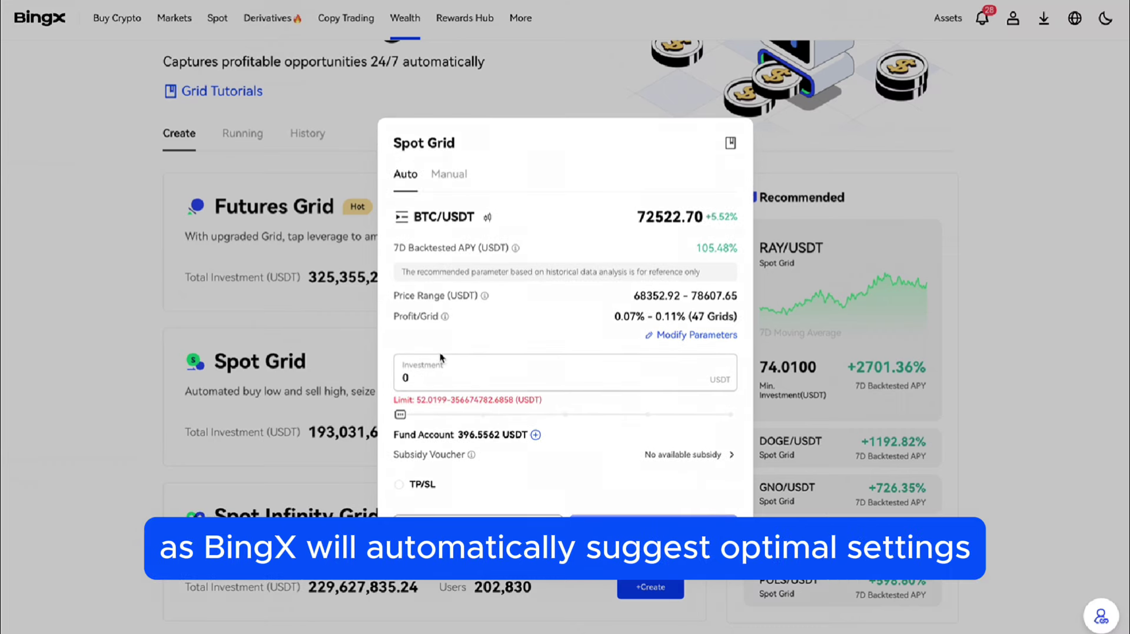
drag(399, 415, 482, 407)
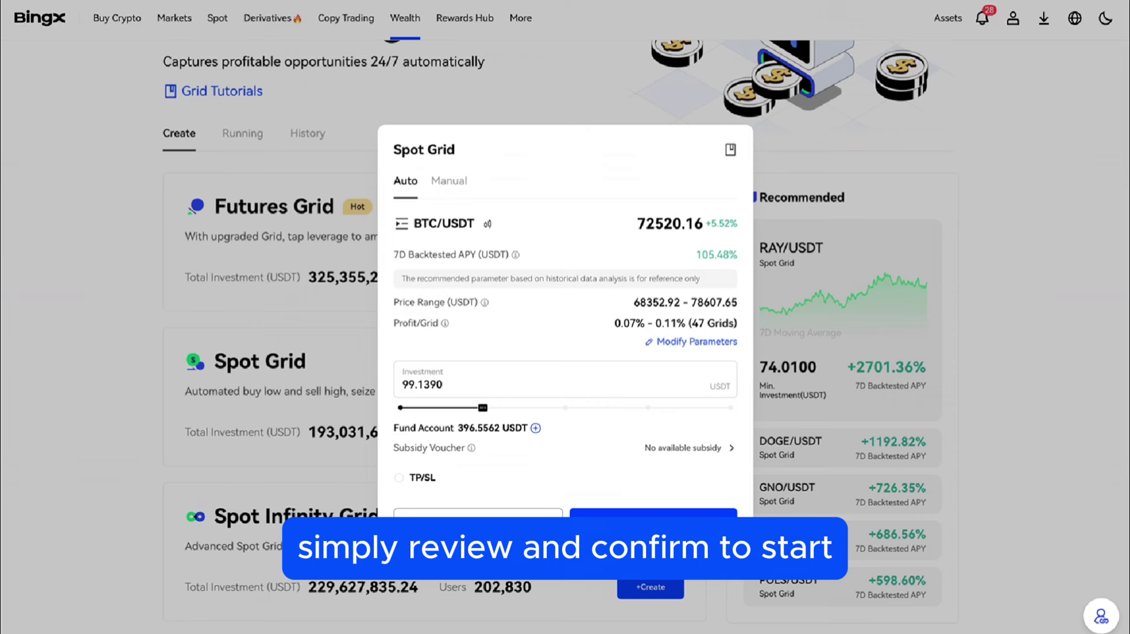
Step: Switch the Spot Grid to Manual, raise investment to 198.2781 USDT, and check Advanced Settings
click(447, 190)
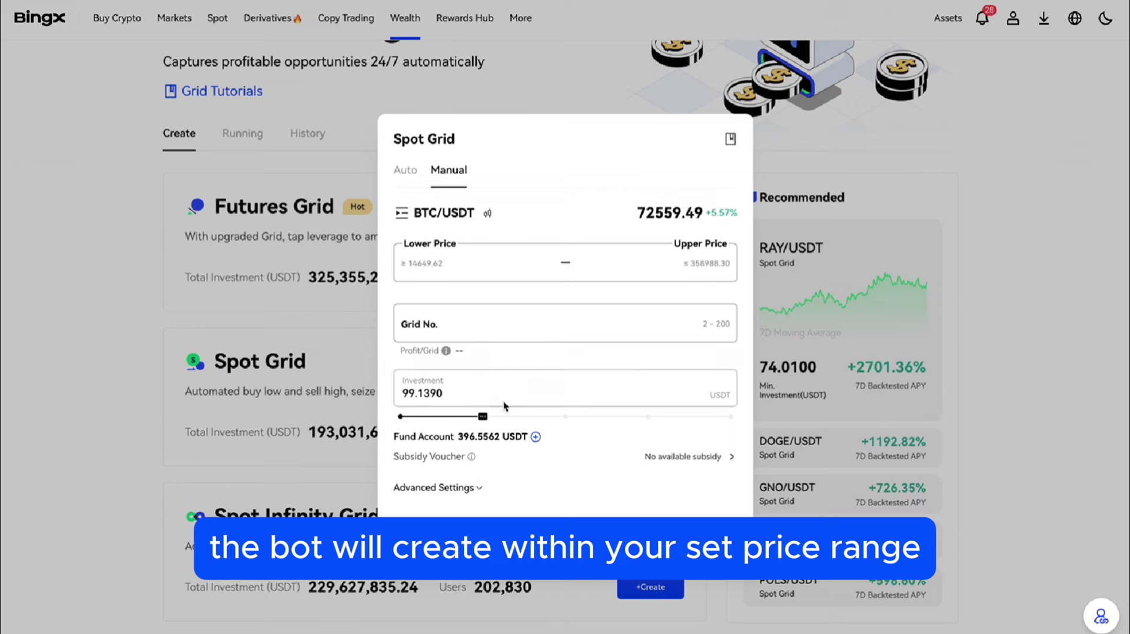
drag(482, 416, 565, 417)
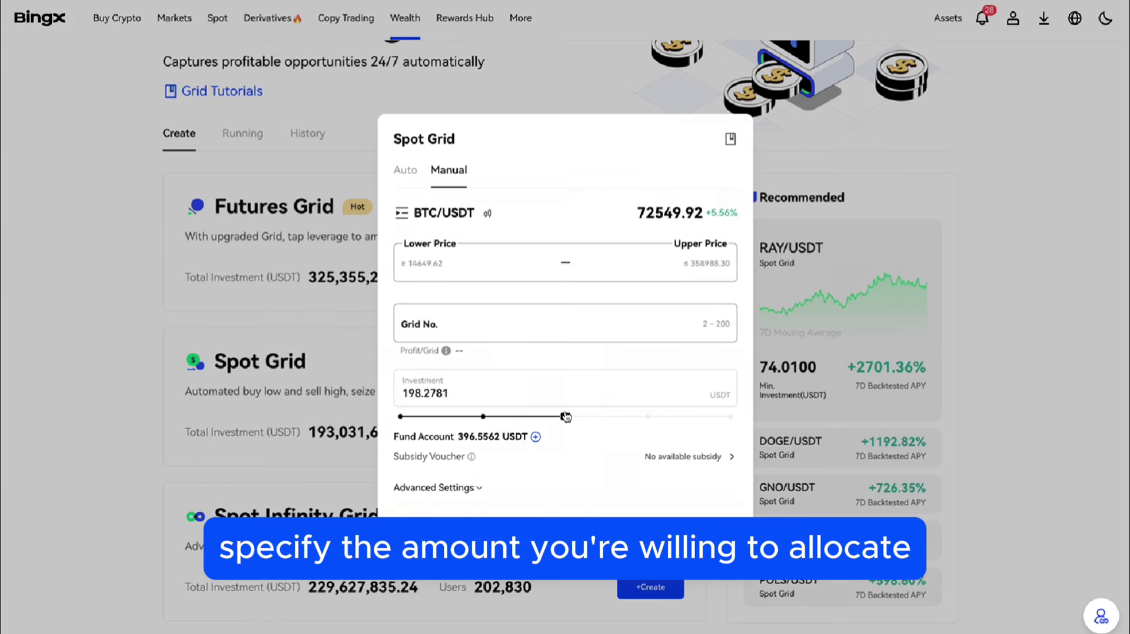
click(427, 488)
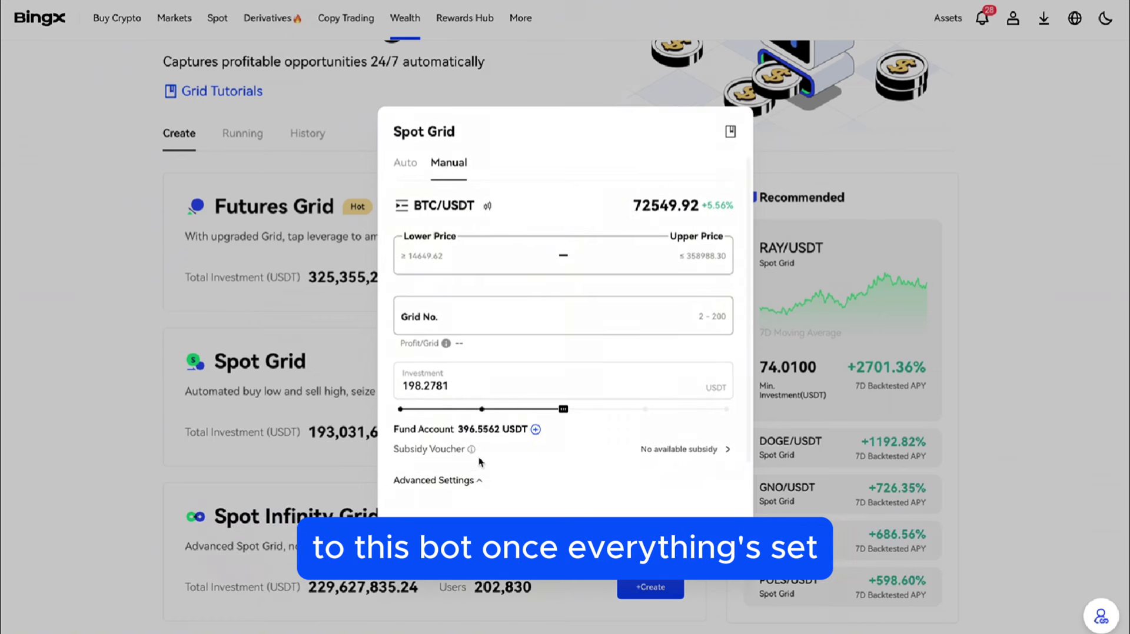
click(471, 480)
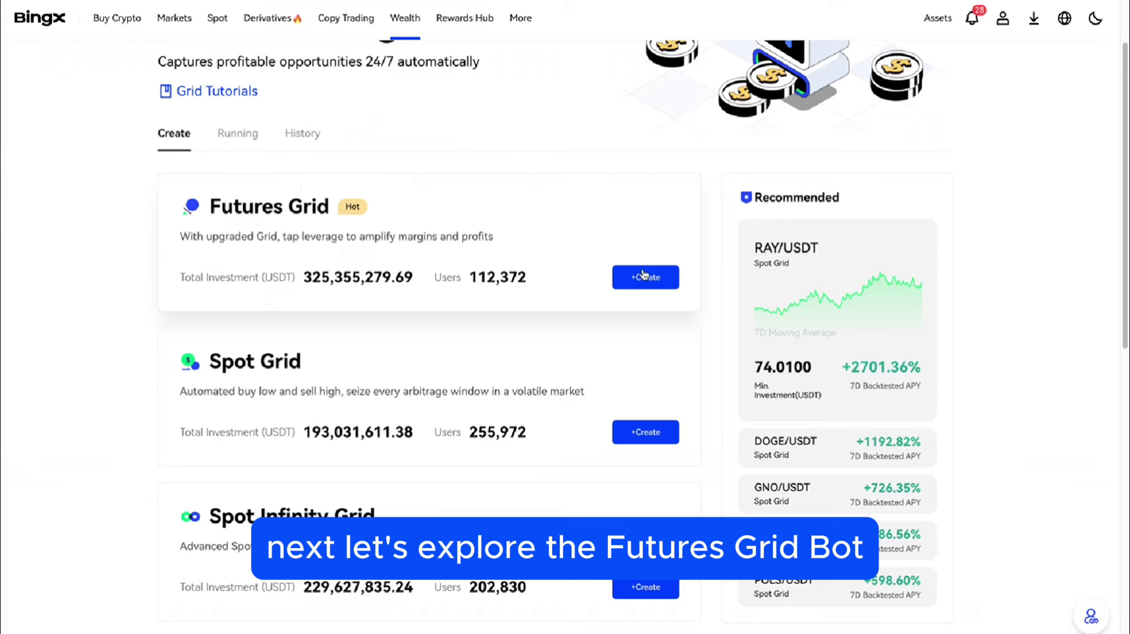
Step: Start a Futures Grid and change its pair to ETHUSDT, then back to BTCUSDT
click(642, 278)
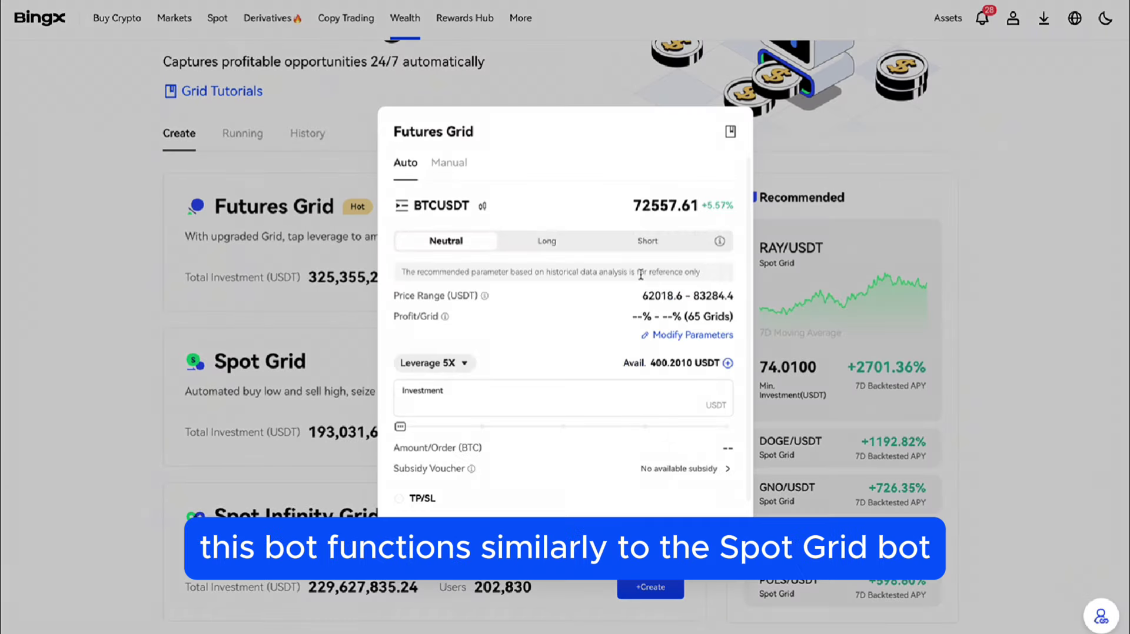
click(401, 208)
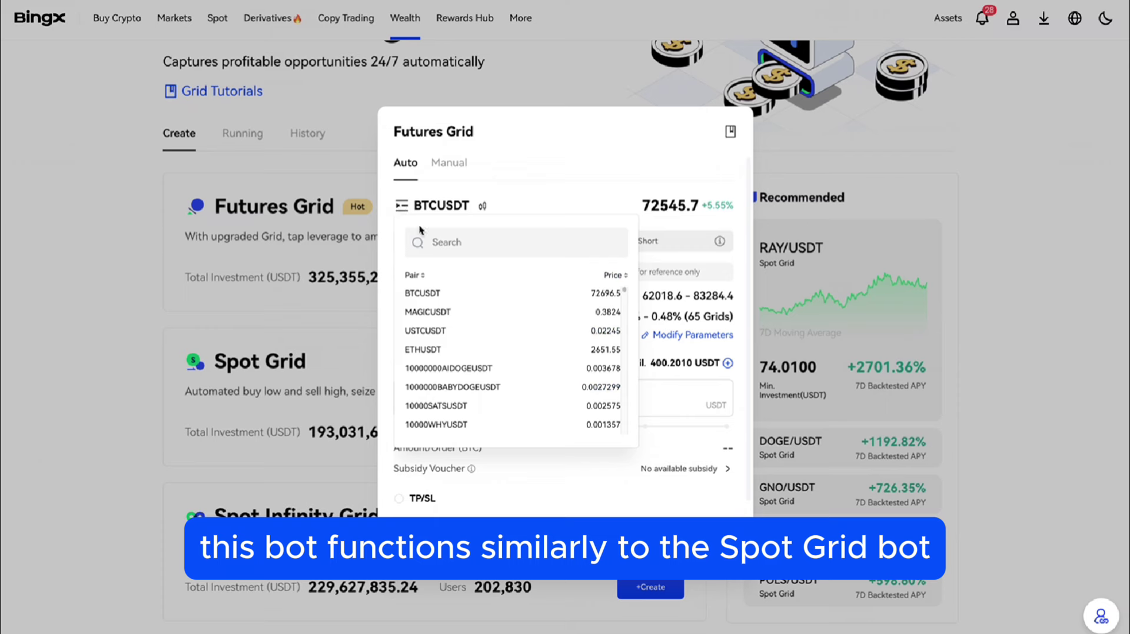
click(436, 353)
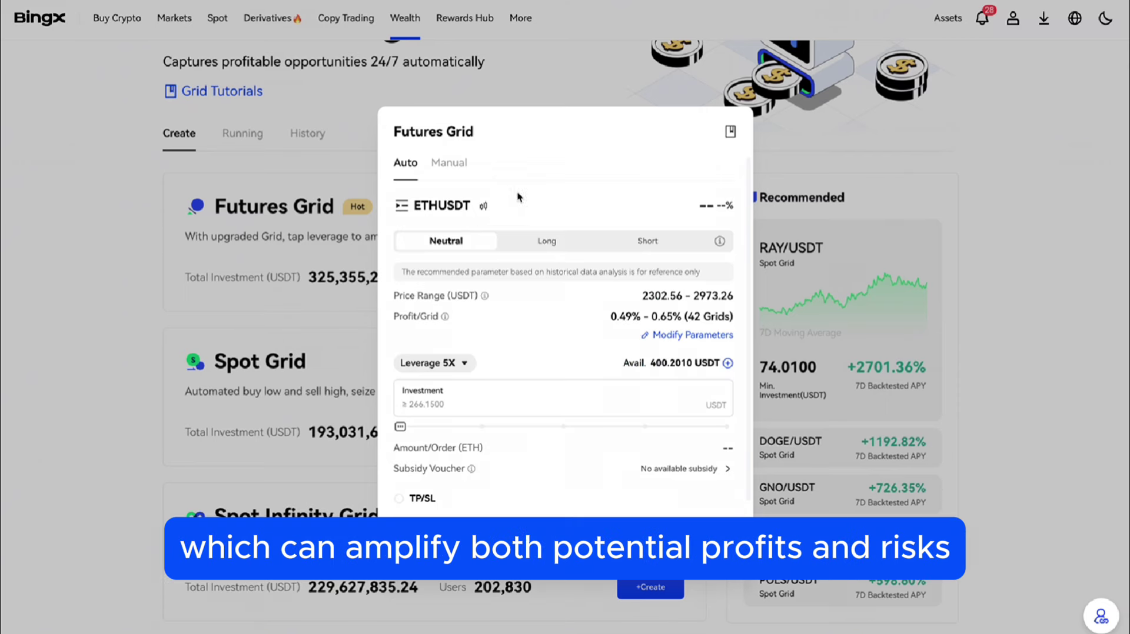
scroll(518, 341, down, 1)
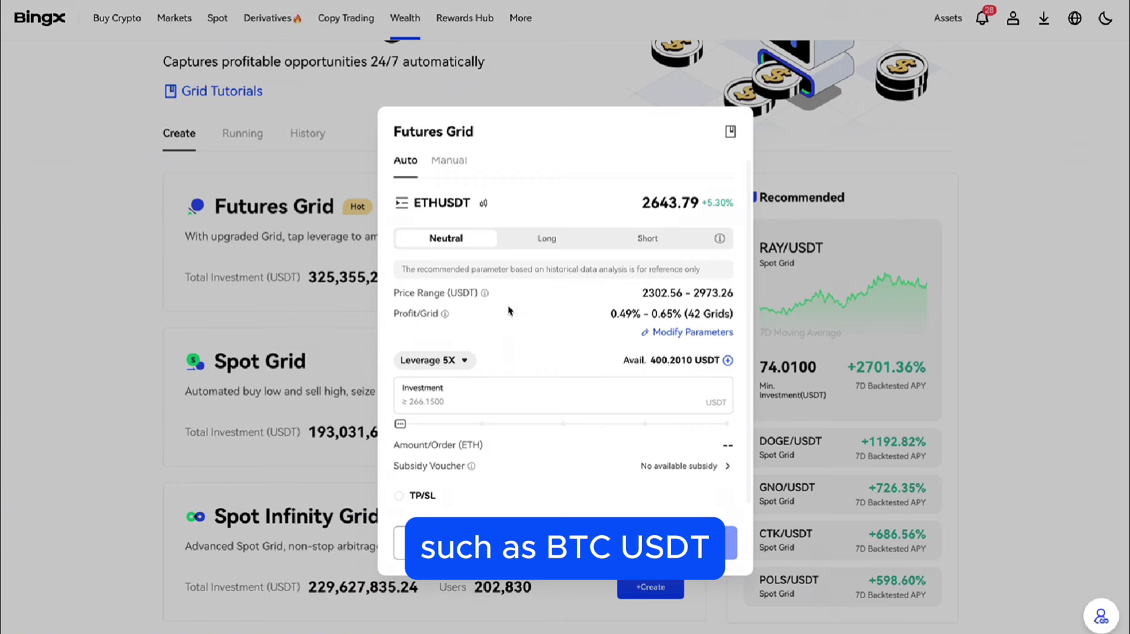
click(426, 202)
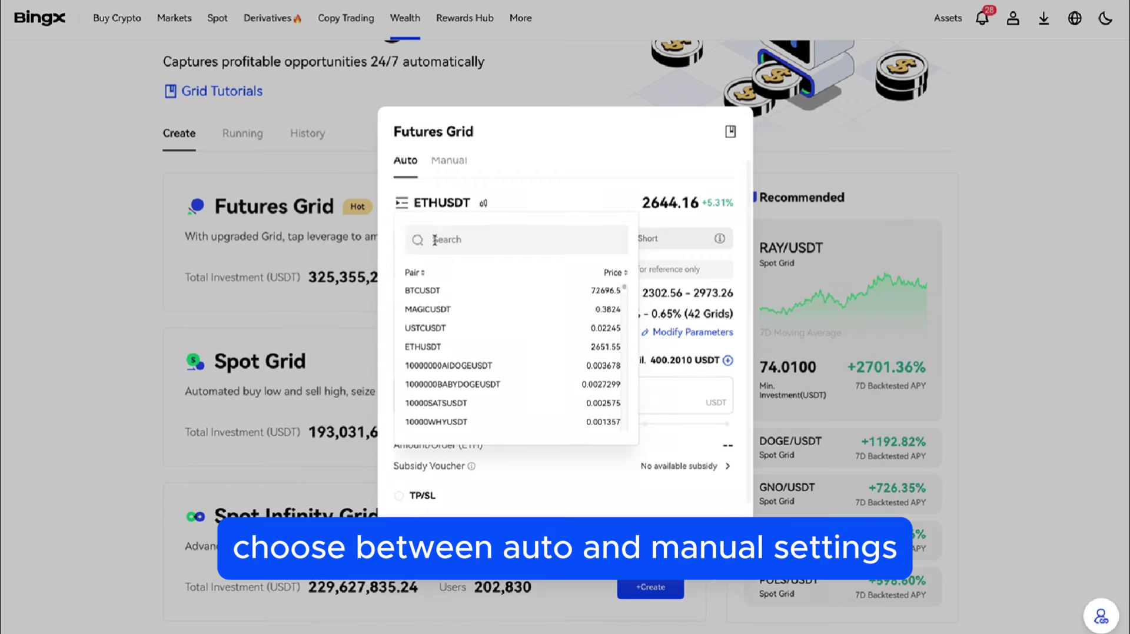
click(423, 290)
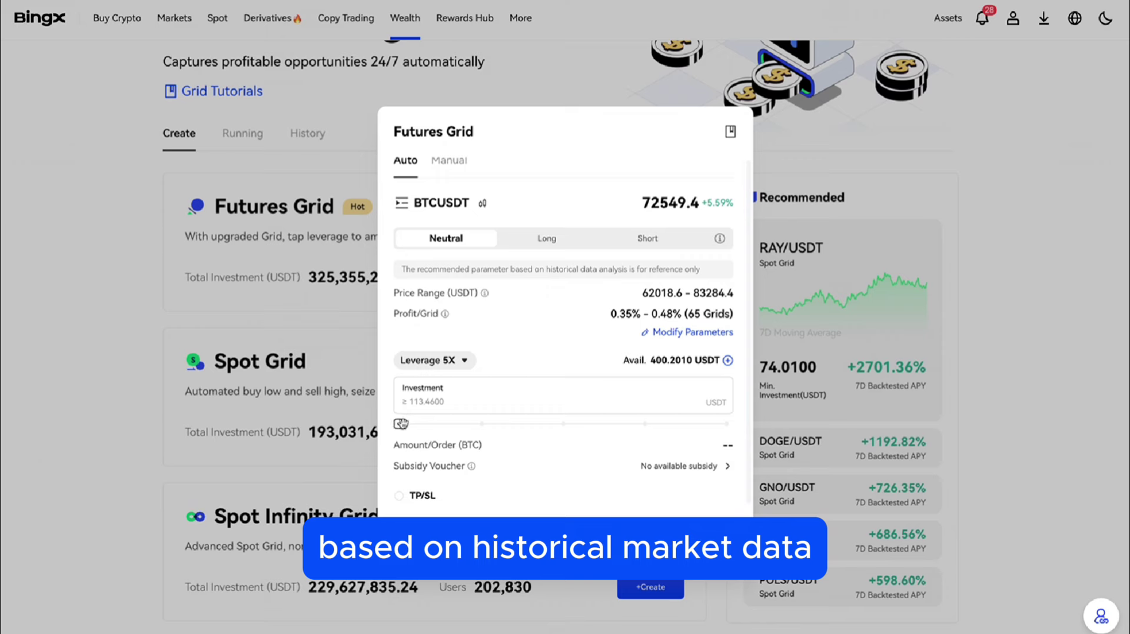
Step: Switch the BTCUSDT Futures Grid to Manual to show Lower/Upper Price and Grid No. fields
click(450, 165)
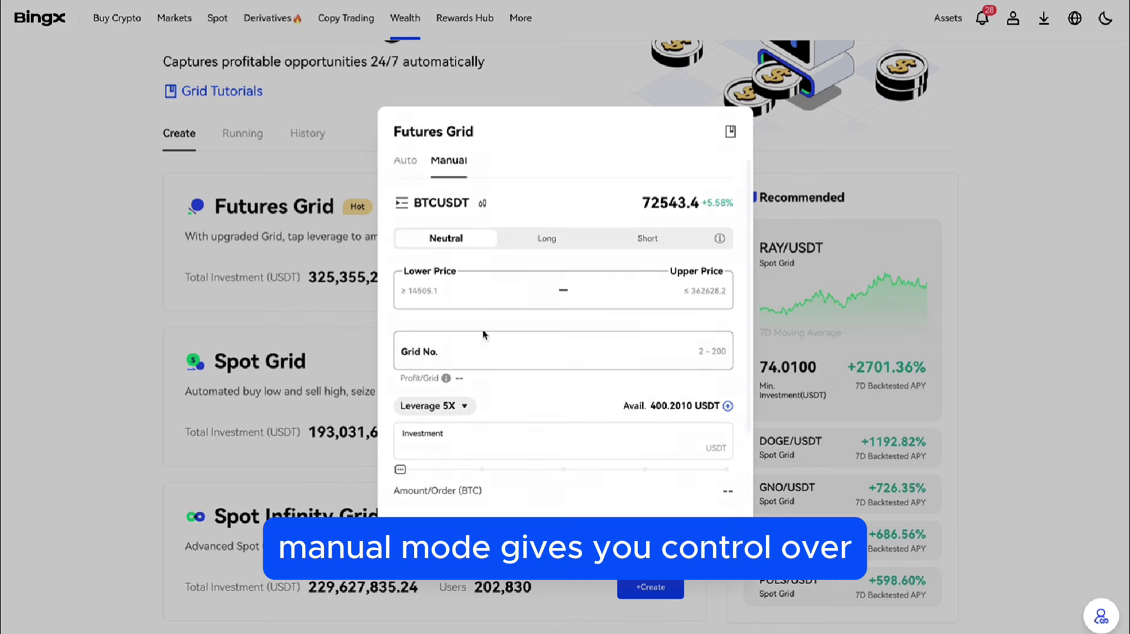
scroll(483, 334, down, 1)
scroll(483, 334, up, 1)
scroll(485, 336, down, 1)
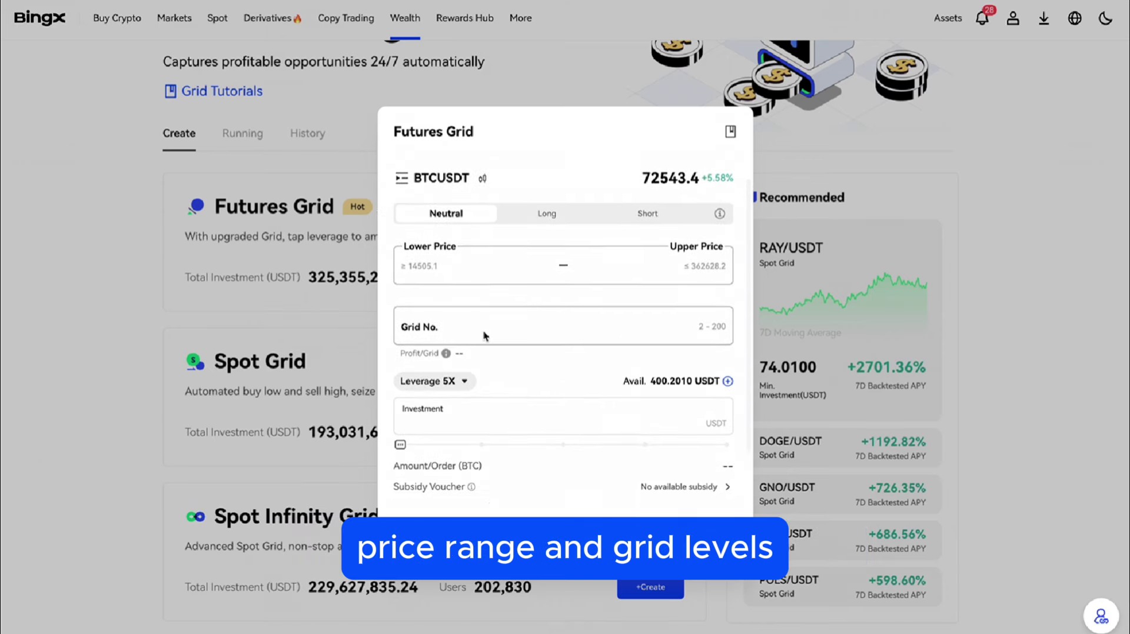
scroll(482, 331, down, 1)
scroll(482, 331, up, 1)
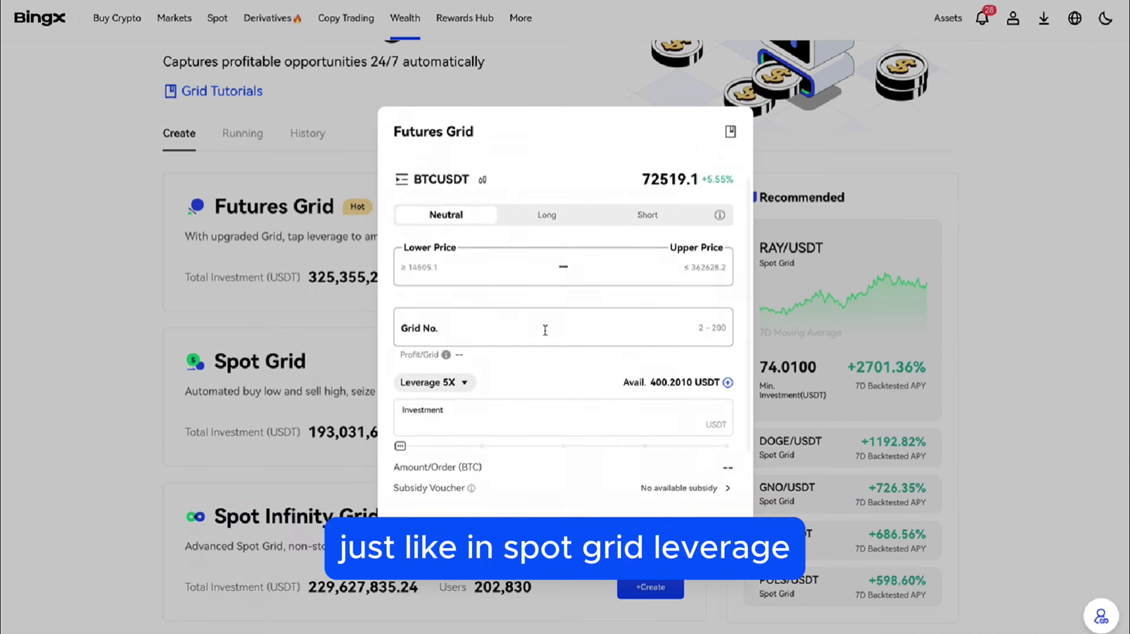
click(462, 386)
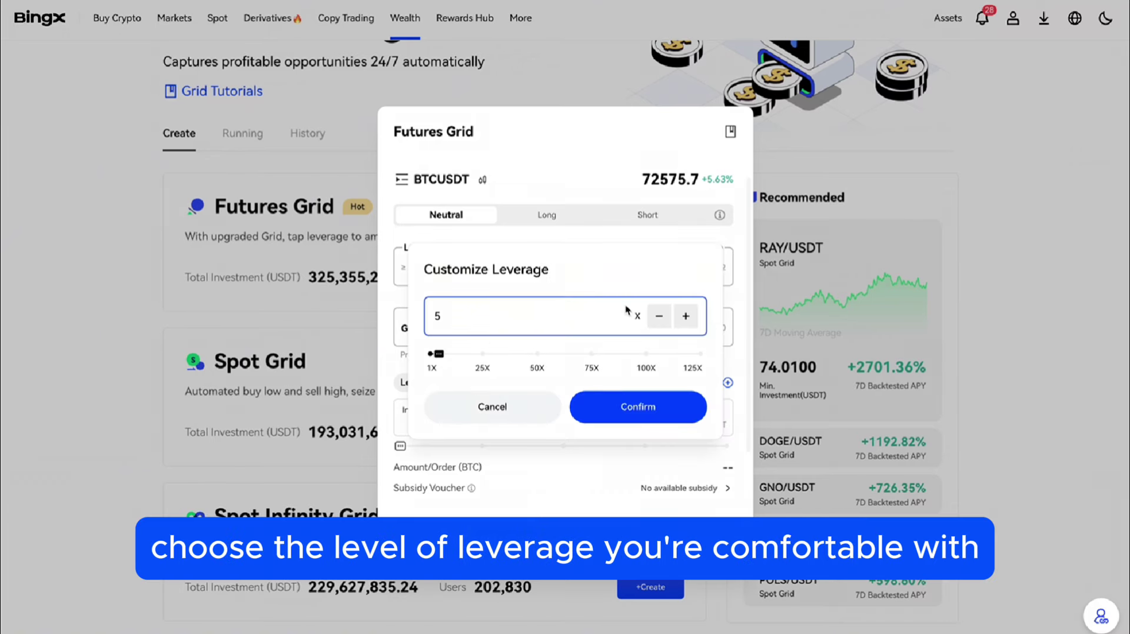
drag(439, 355, 471, 355)
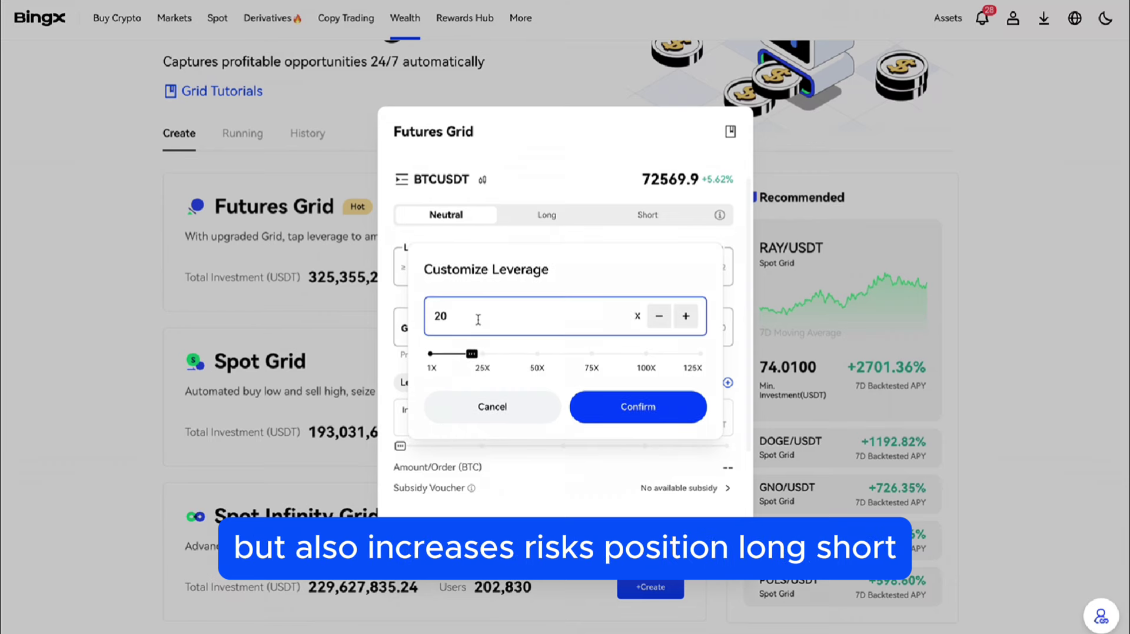
click(489, 406)
scroll(468, 445, down, 2)
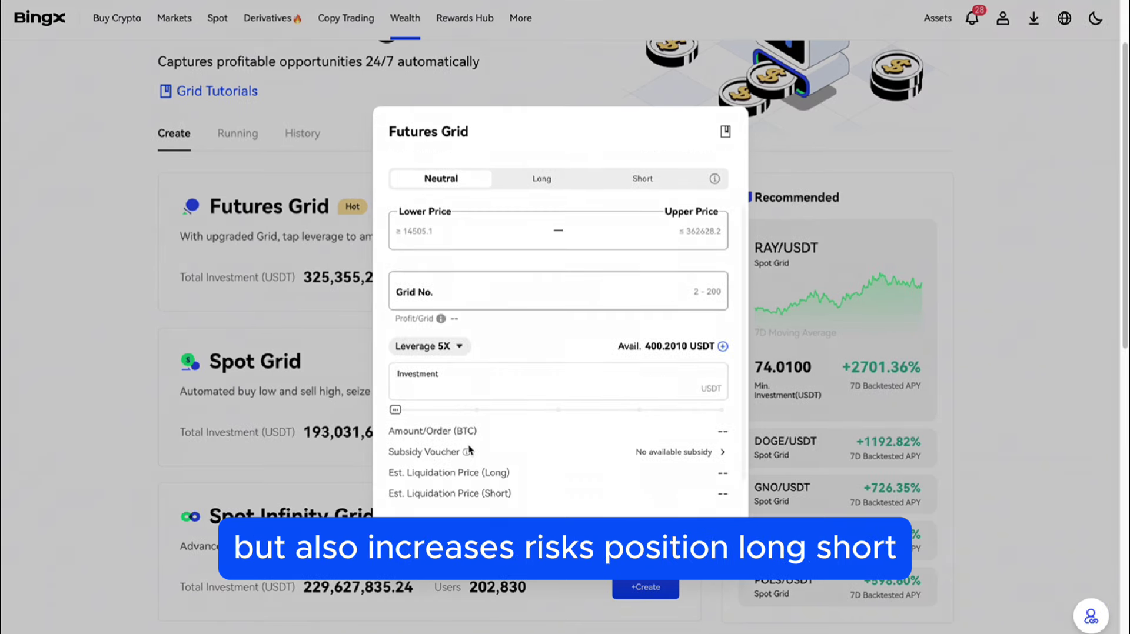
Step: Try the Long and then the Short grid direction in the Futures Grid dialog
scroll(518, 279, up, 2)
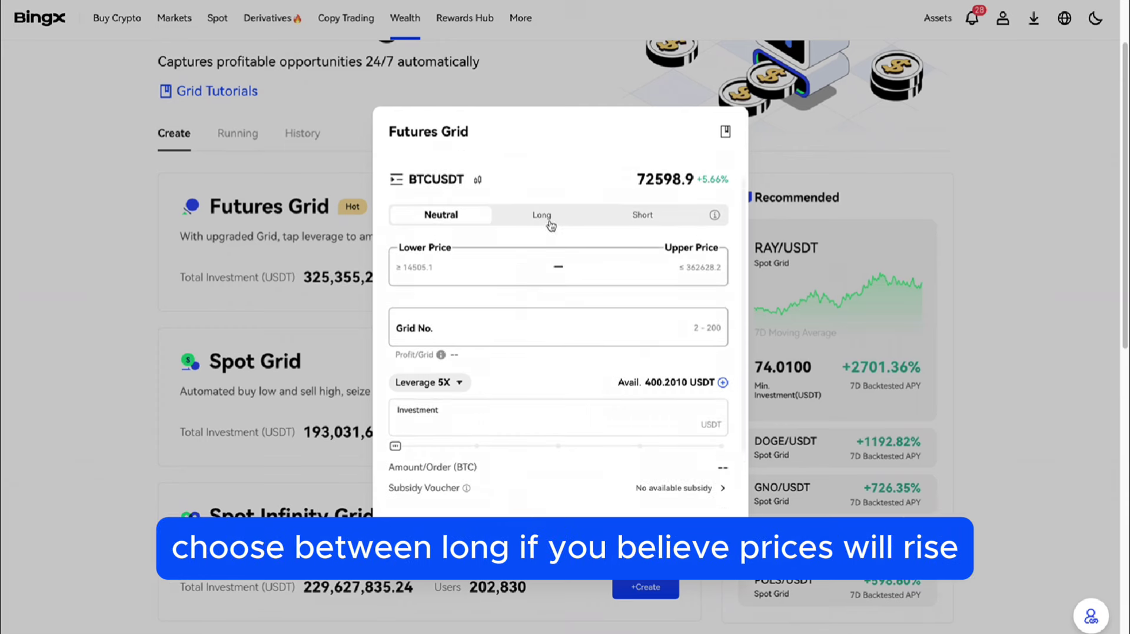
click(557, 219)
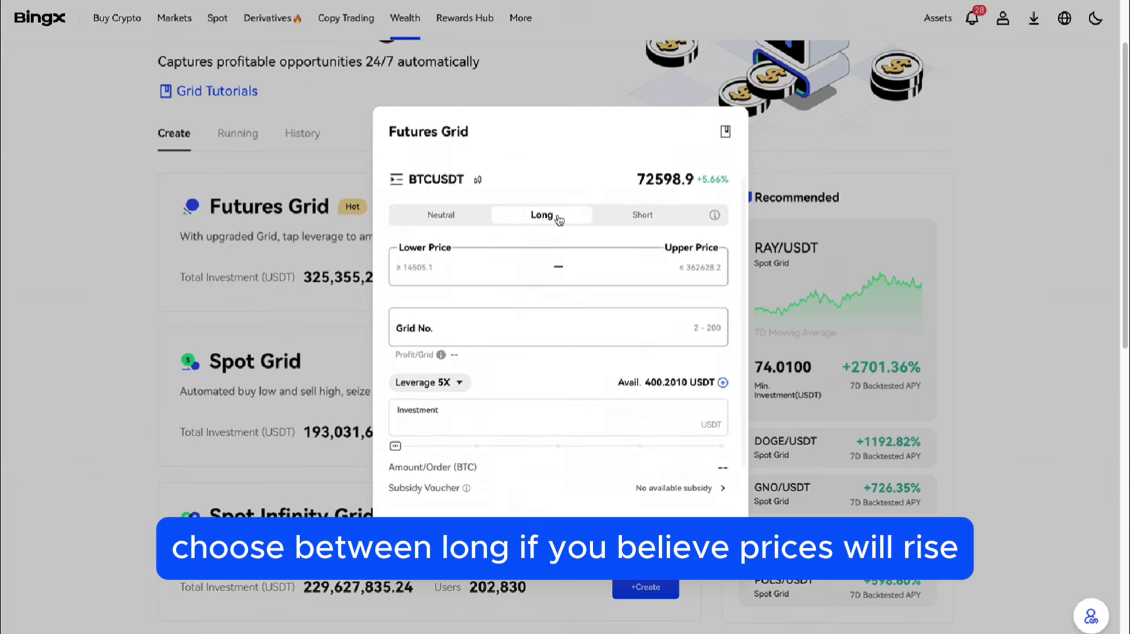
click(637, 223)
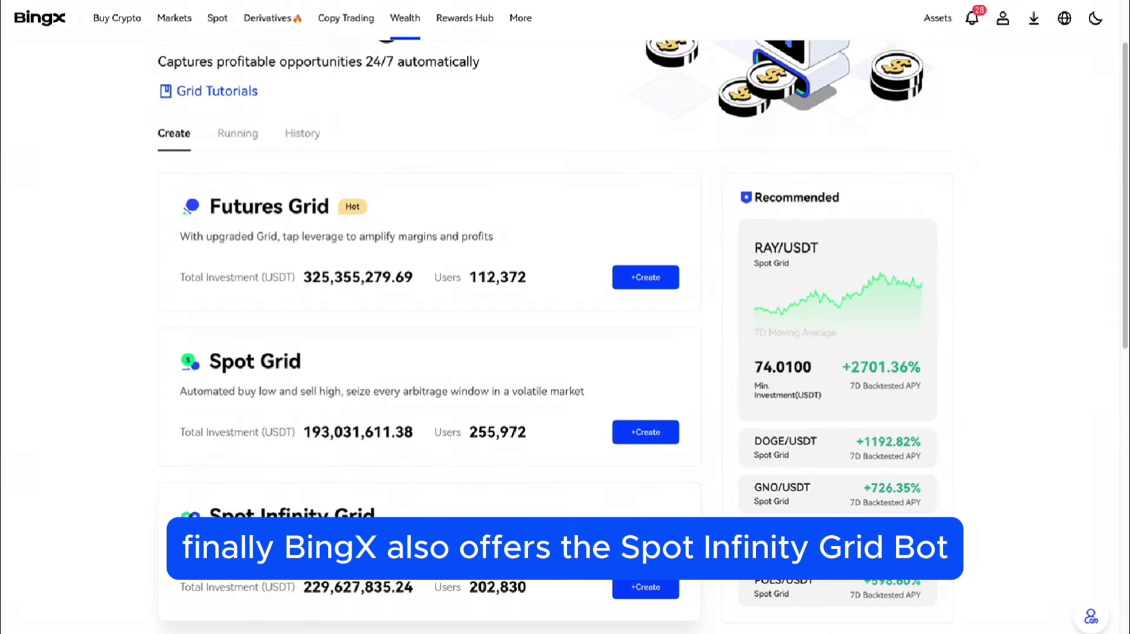
Step: Start a Spot Infinity Grid for BTC/USDT, leaving the investment at 0 USDT
scroll(448, 451, down, 2)
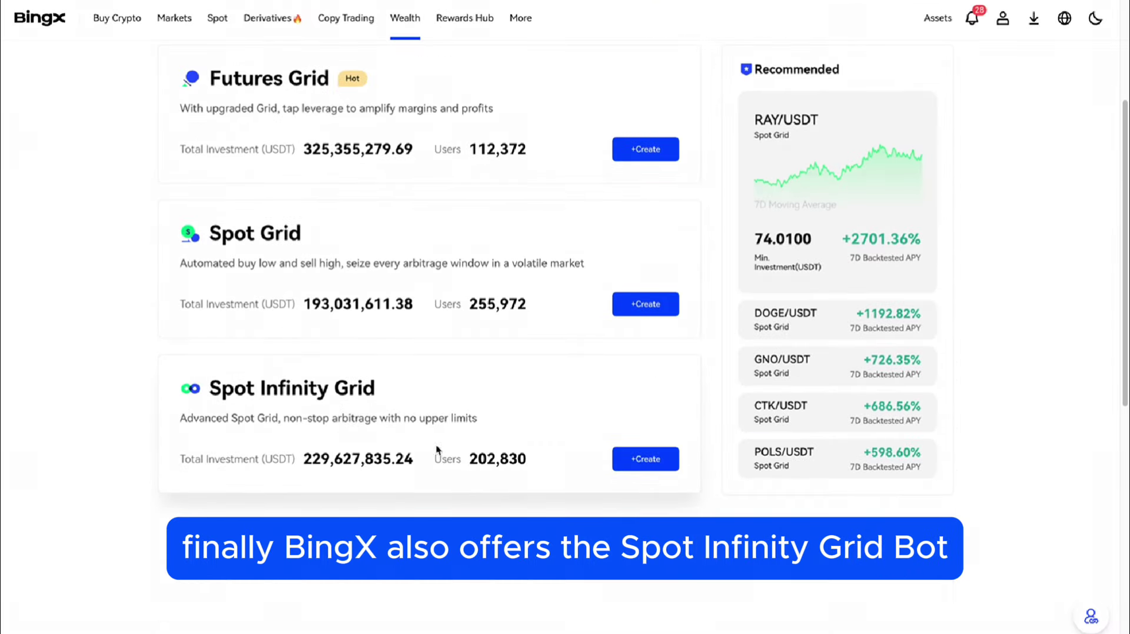
click(643, 465)
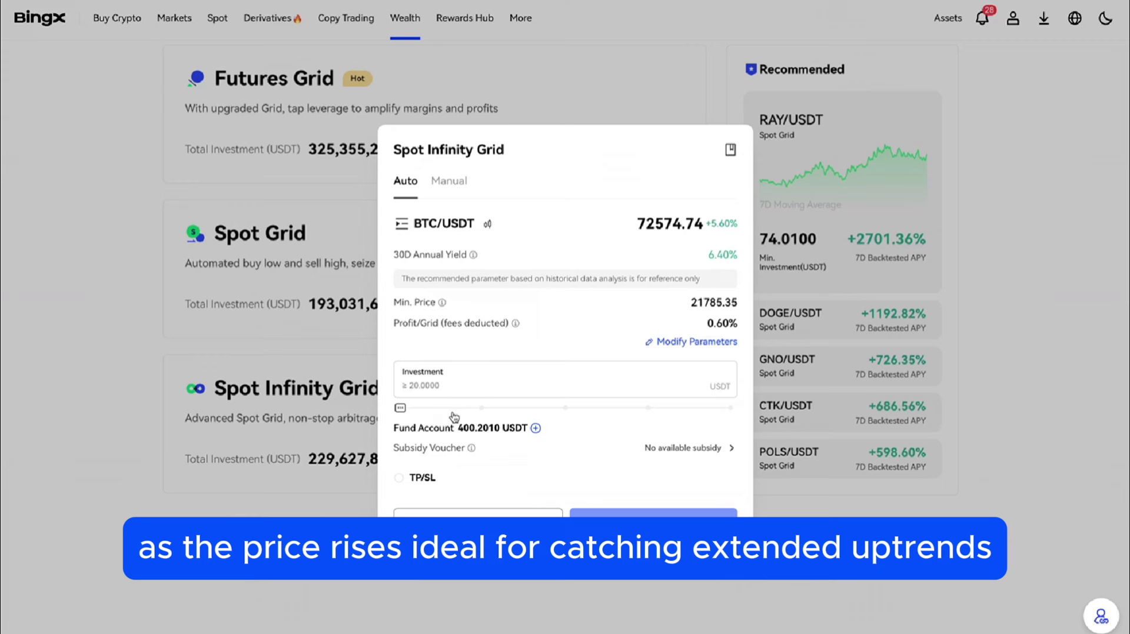
mouse_move(400, 407)
mouse_down()
mouse_move(506, 407)
mouse_move(401, 404)
mouse_up()
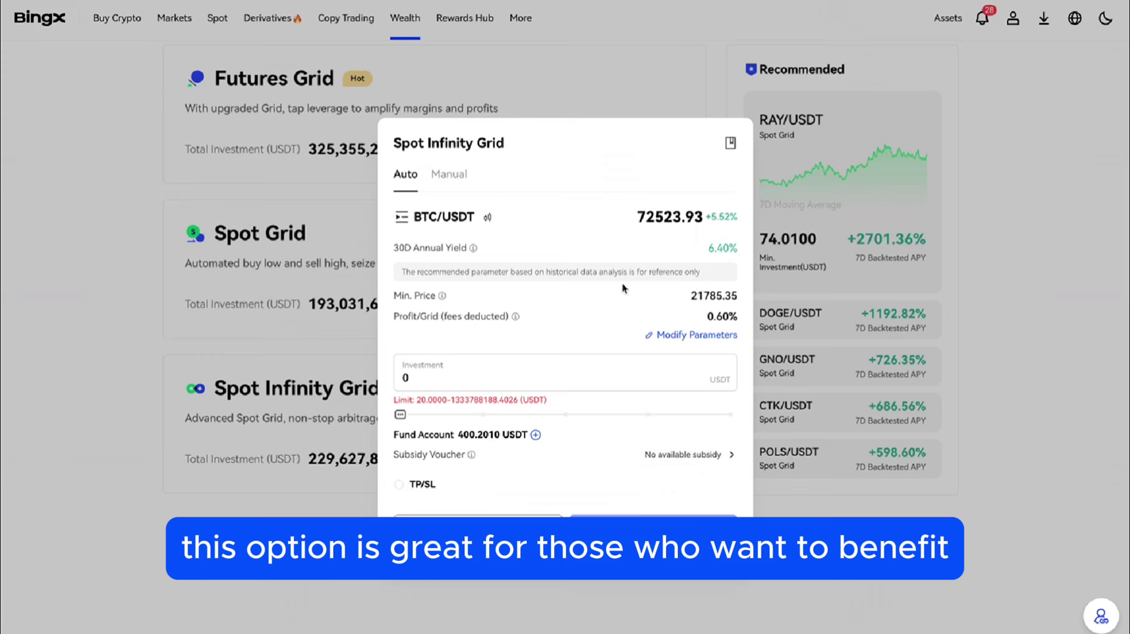
Step: Switch the Spot Infinity Grid to Manual, toggle its Trigger and TP/SL options, then cancel it
click(446, 180)
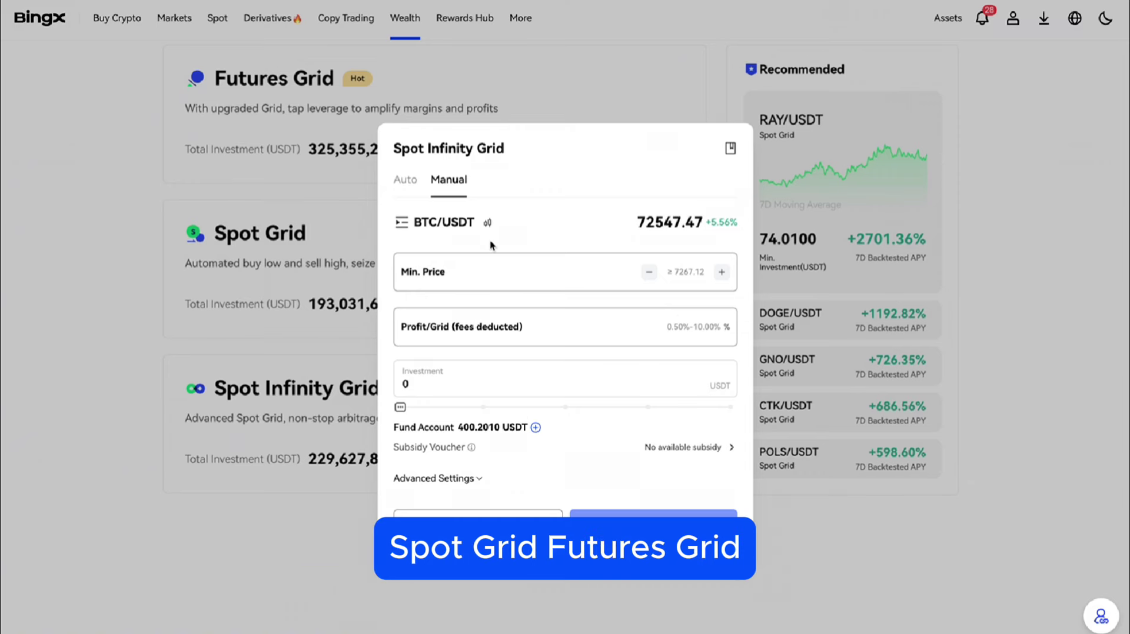
click(442, 477)
scroll(493, 477, down, 1)
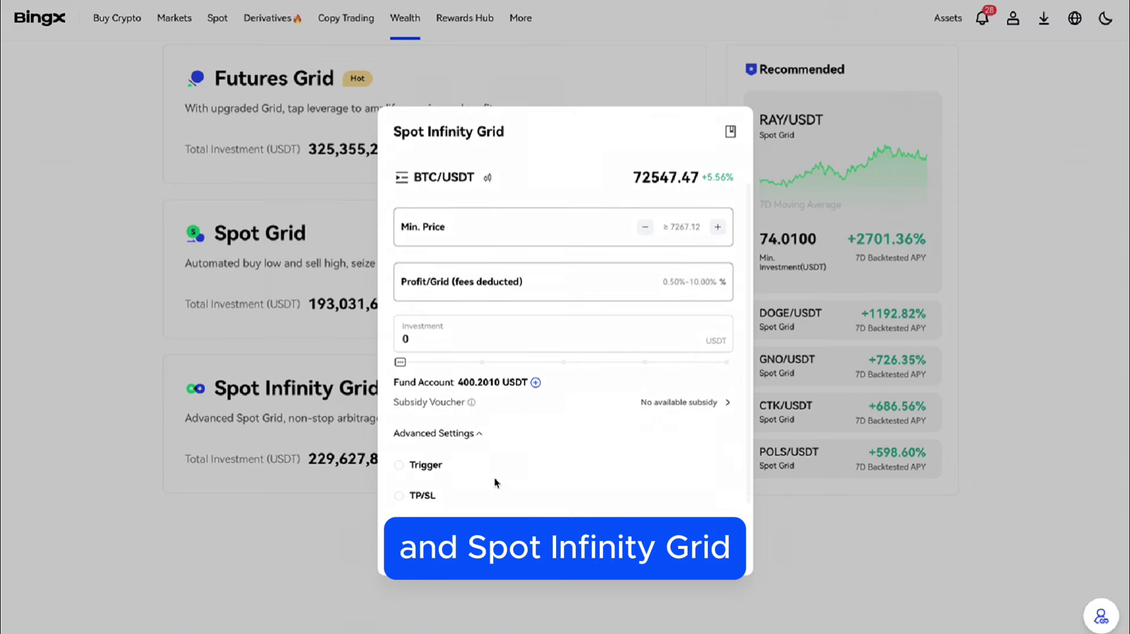
scroll(494, 481, up, 1)
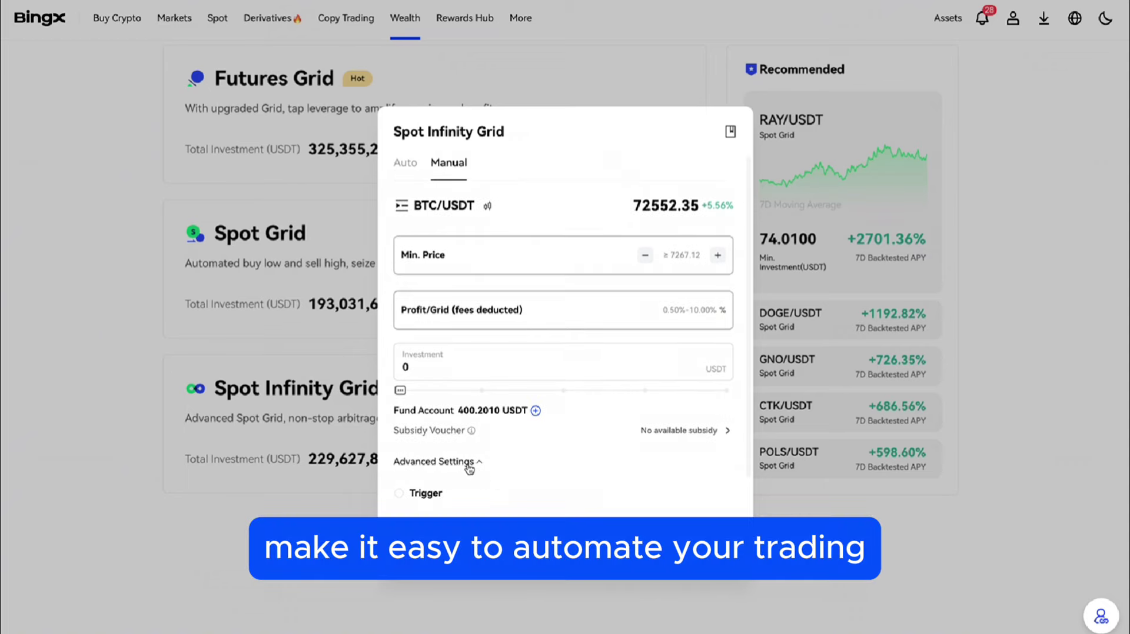
click(469, 464)
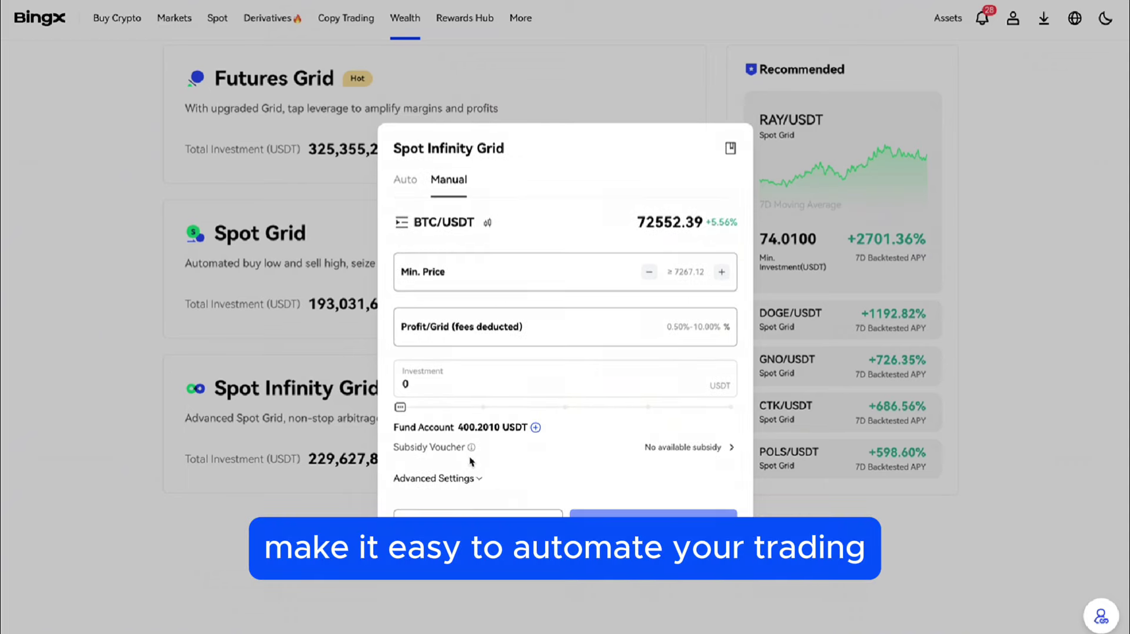
click(455, 518)
scroll(530, 388, up, 4)
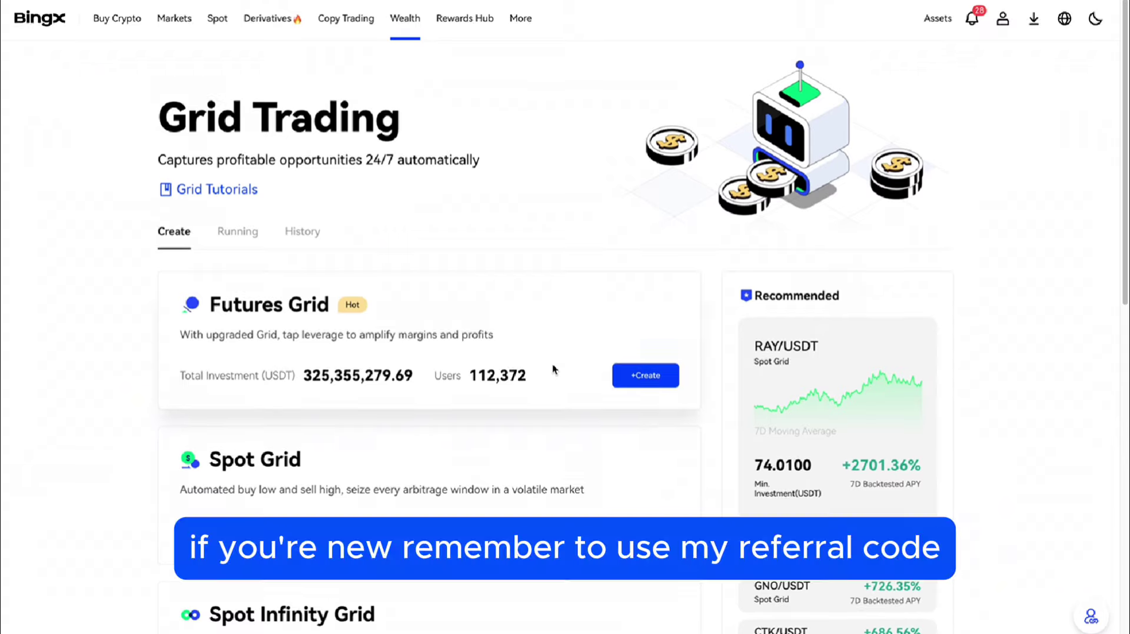
Step: Scroll briefly over the Grid Trading page's Futures, Spot and Spot Infinity Grid cards
scroll(553, 366, down, 2)
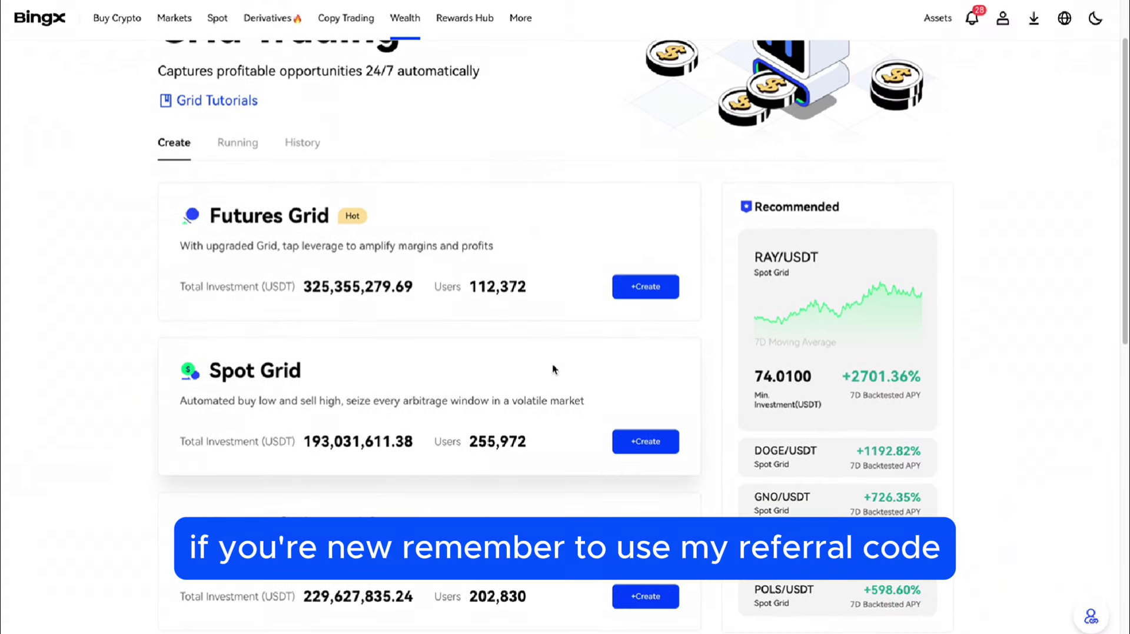
scroll(553, 366, up, 2)
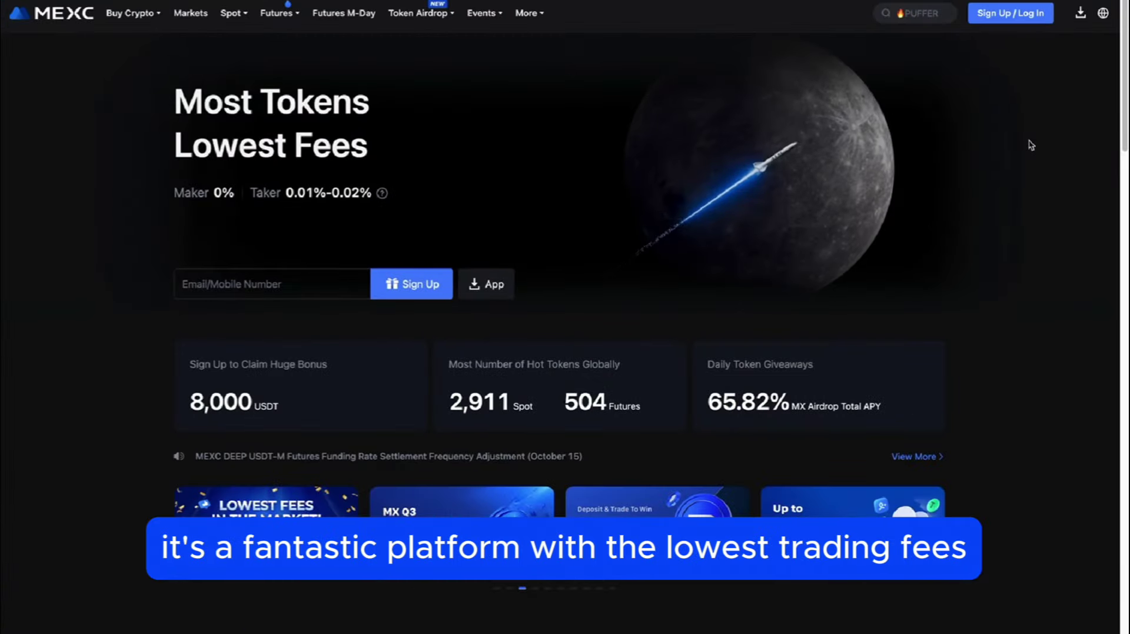
Step: Scroll the MEXC homepage past Hot Tokens and Liquidity down to the app downloads and footer
scroll(1031, 145, down, 10)
scroll(1031, 144, down, 15)
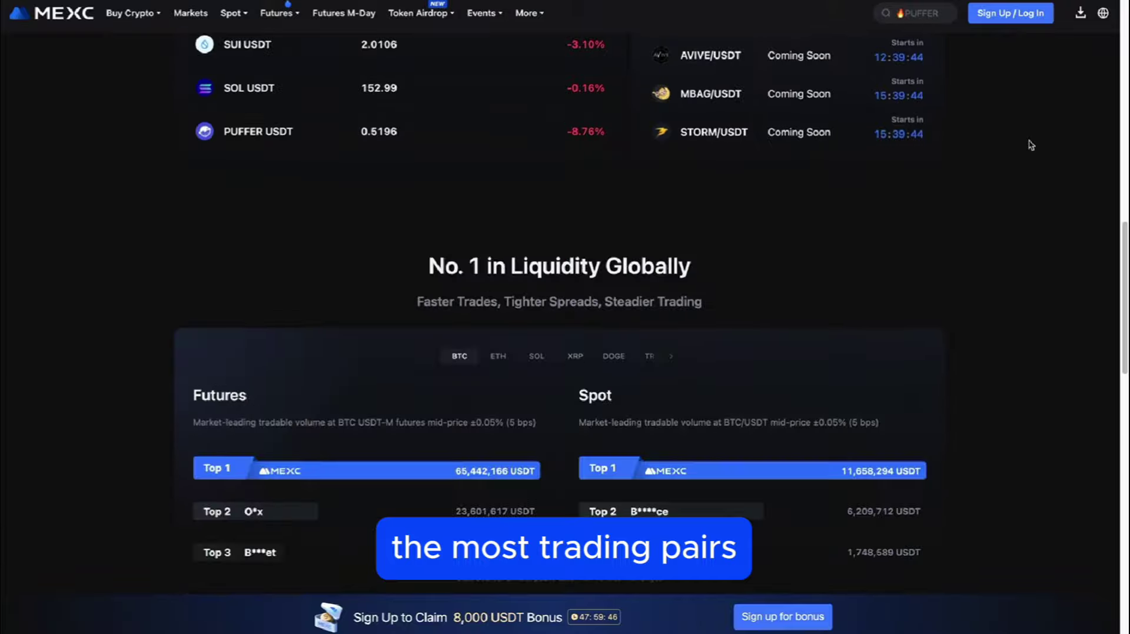
scroll(1030, 145, down, 10)
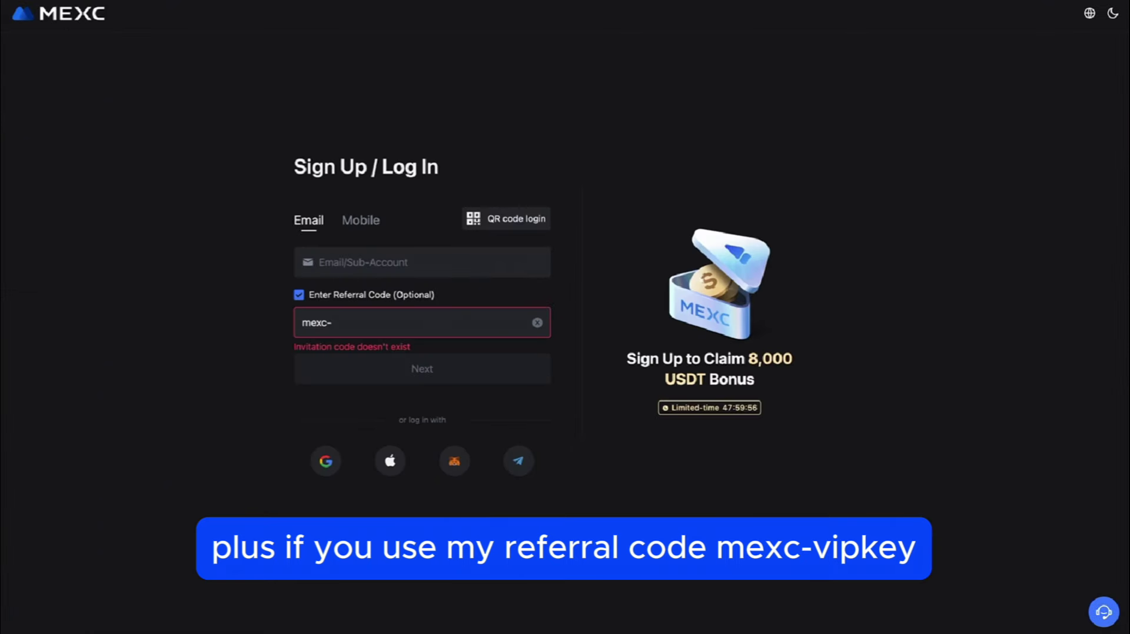
Step: Enter the referral code and check the 10.00% spot and futures fee-share confirmation beneath it
text(vipkey)
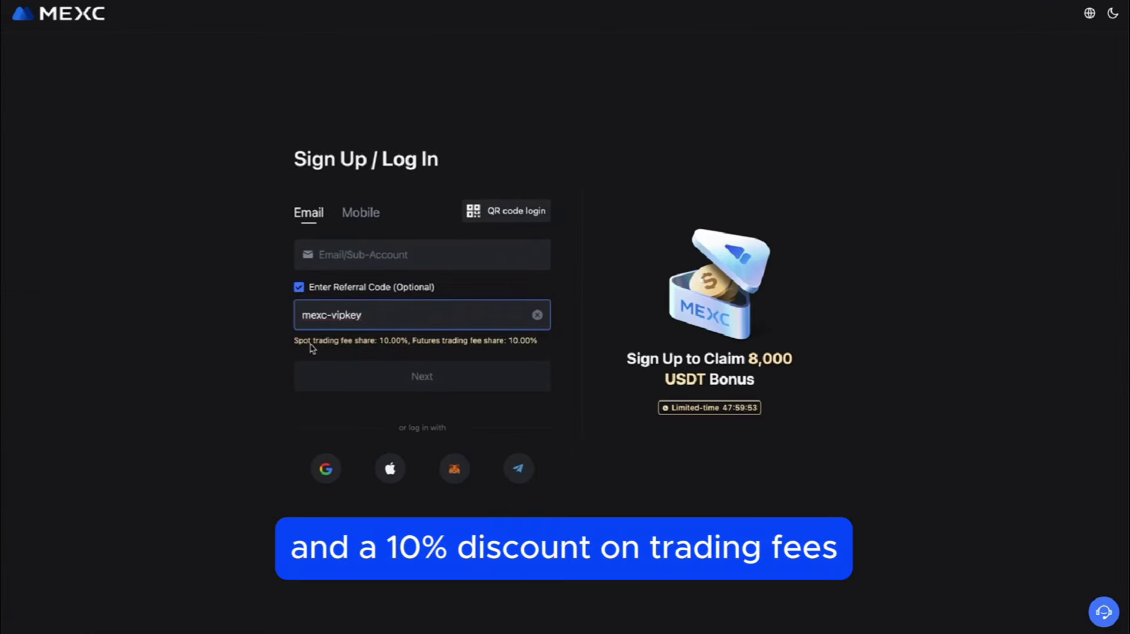
drag(296, 349, 555, 342)
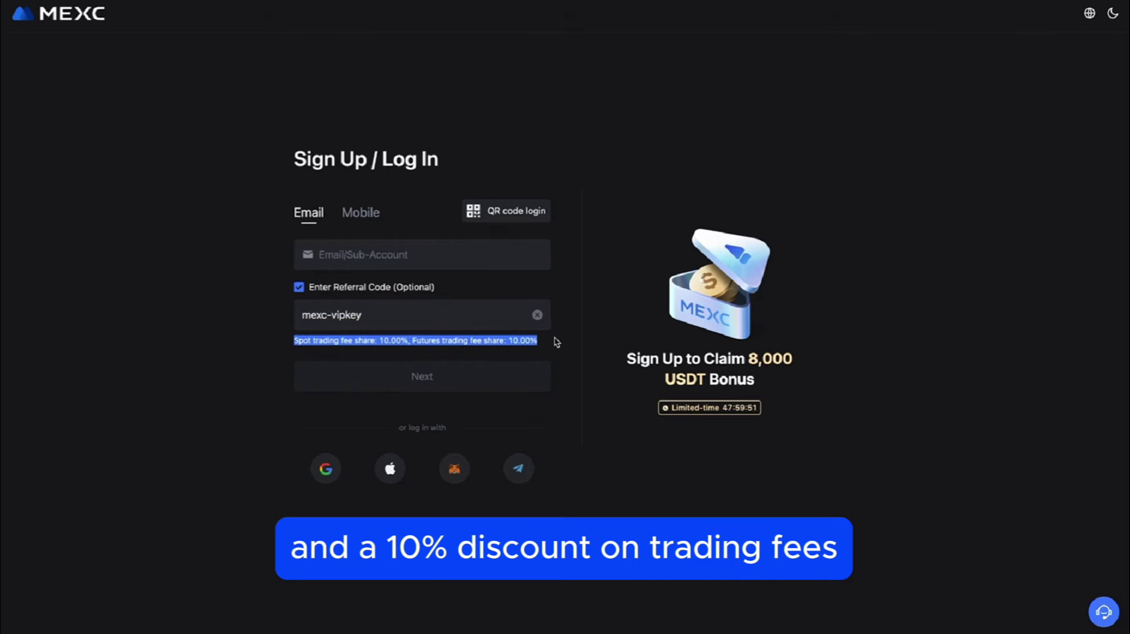
click(592, 420)
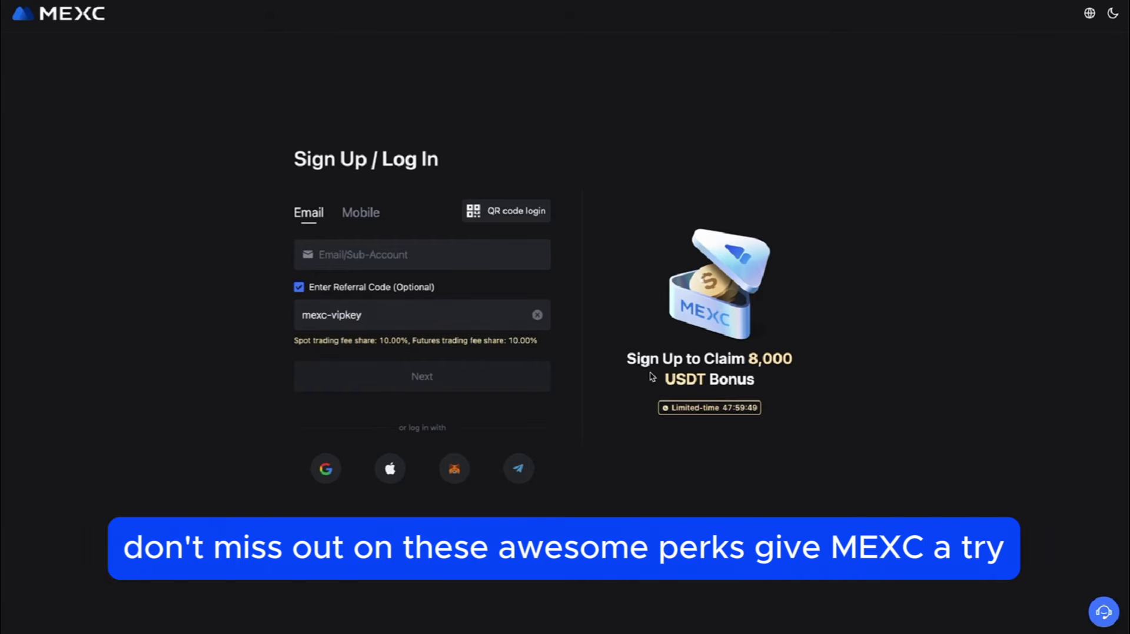